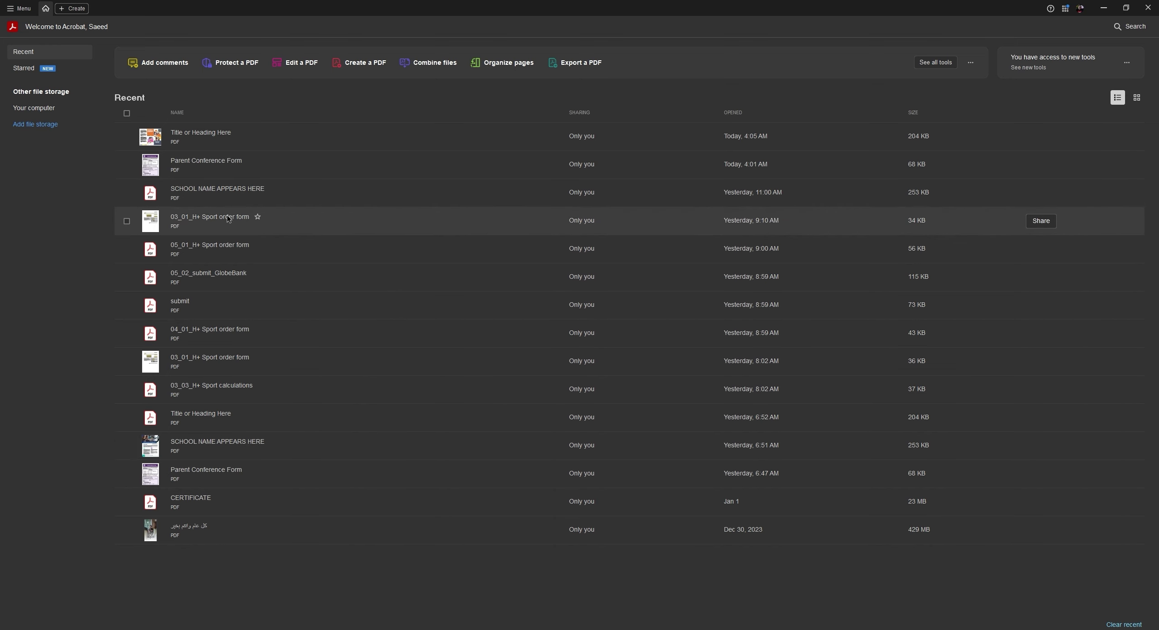
Step: Compare the thumbnail and list layouts of the recent files and check the actions offered for the selected PDFs
{"action": "left_click", "coordinate": [1138, 98]}
{"action": "left_click", "coordinate": [1120, 98]}
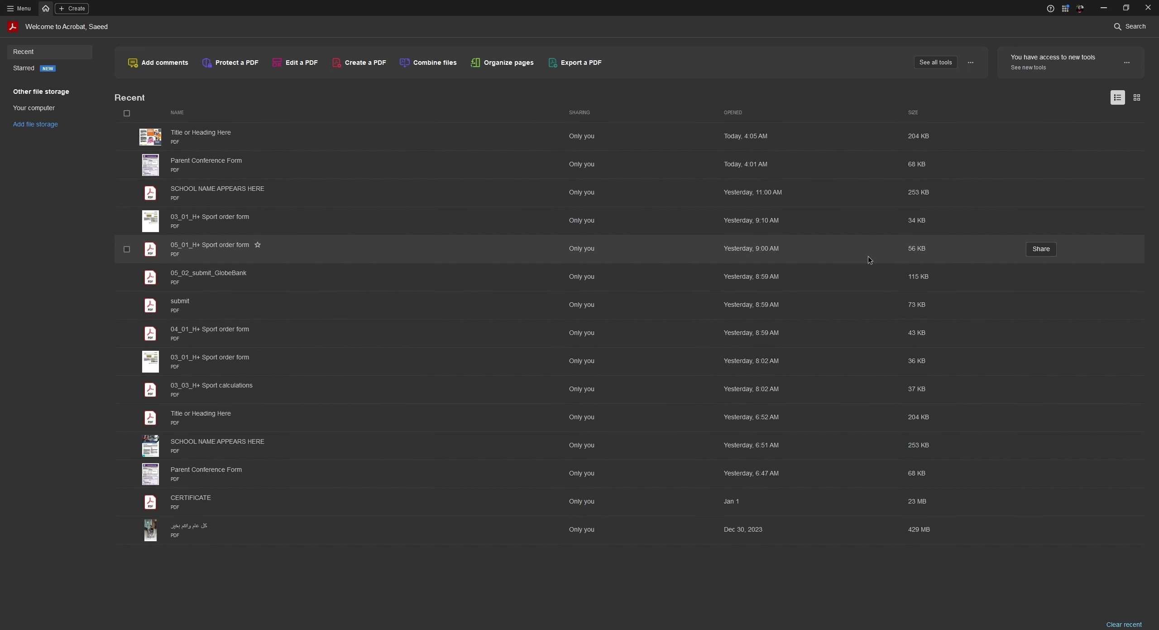
{"action": "left_click", "coordinate": [126, 193]}
{"action": "left_click", "coordinate": [127, 165]}
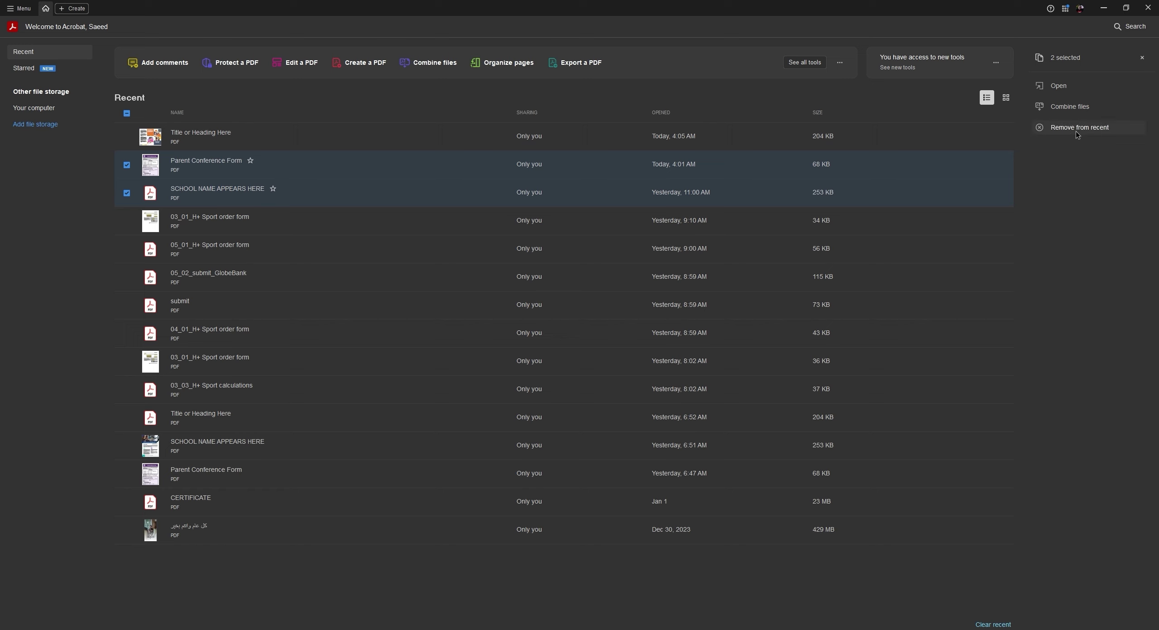
{"action": "left_click", "coordinate": [127, 164]}
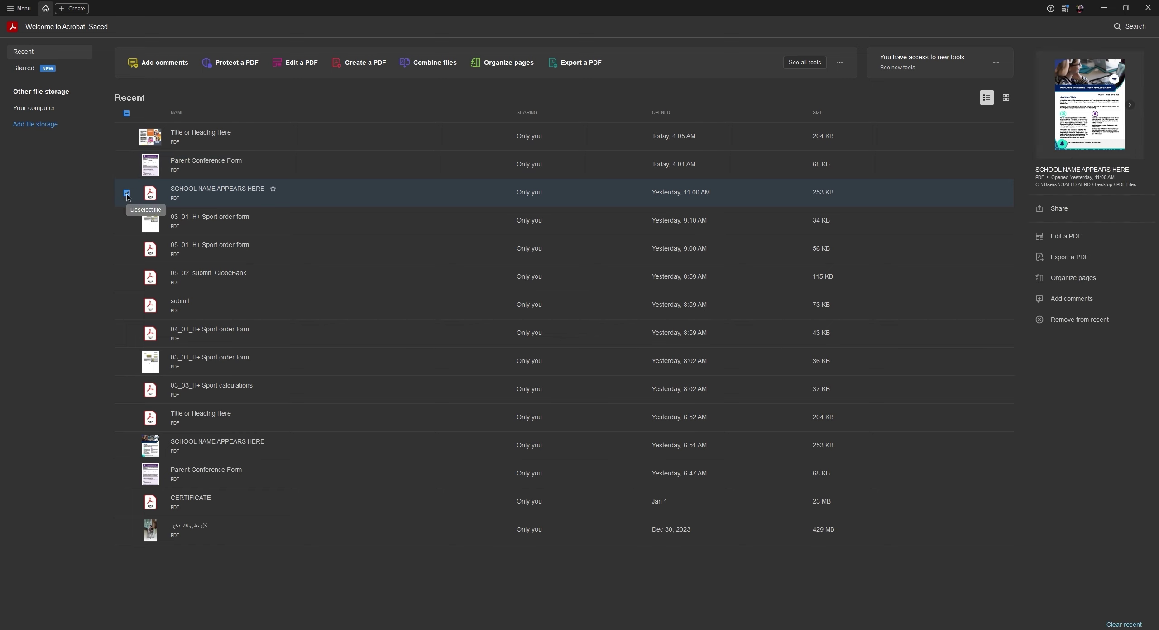
{"action": "left_click", "coordinate": [127, 194]}
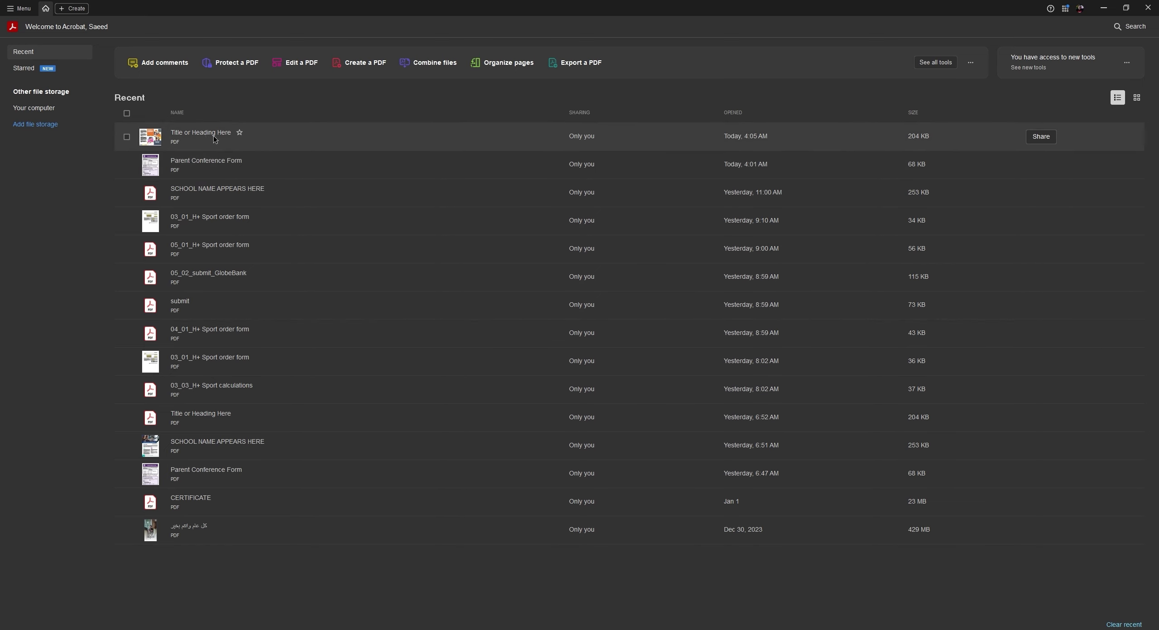
Step: Star the most recently opened Title or Heading Here PDF, and select and deselect all recent files
{"action": "left_click", "coordinate": [240, 133]}
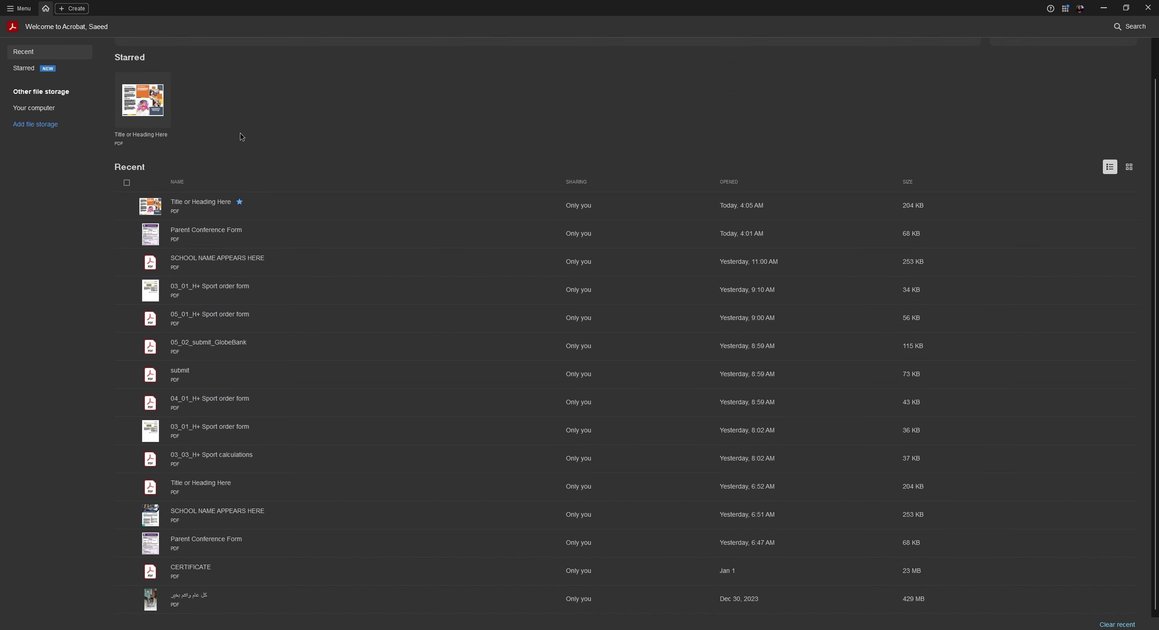
{"action": "scroll", "coordinate": [240, 132], "scroll_direction": "up", "scroll_amount": 1}
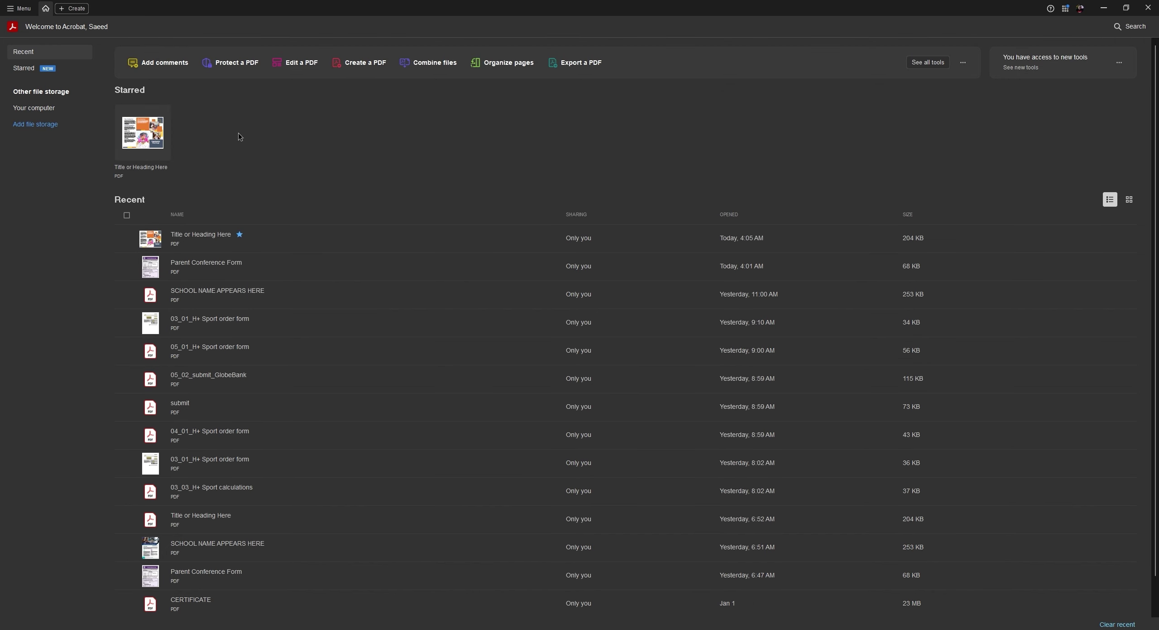
{"action": "mouse_move", "coordinate": [137, 150]}
{"action": "left_click", "coordinate": [127, 216]}
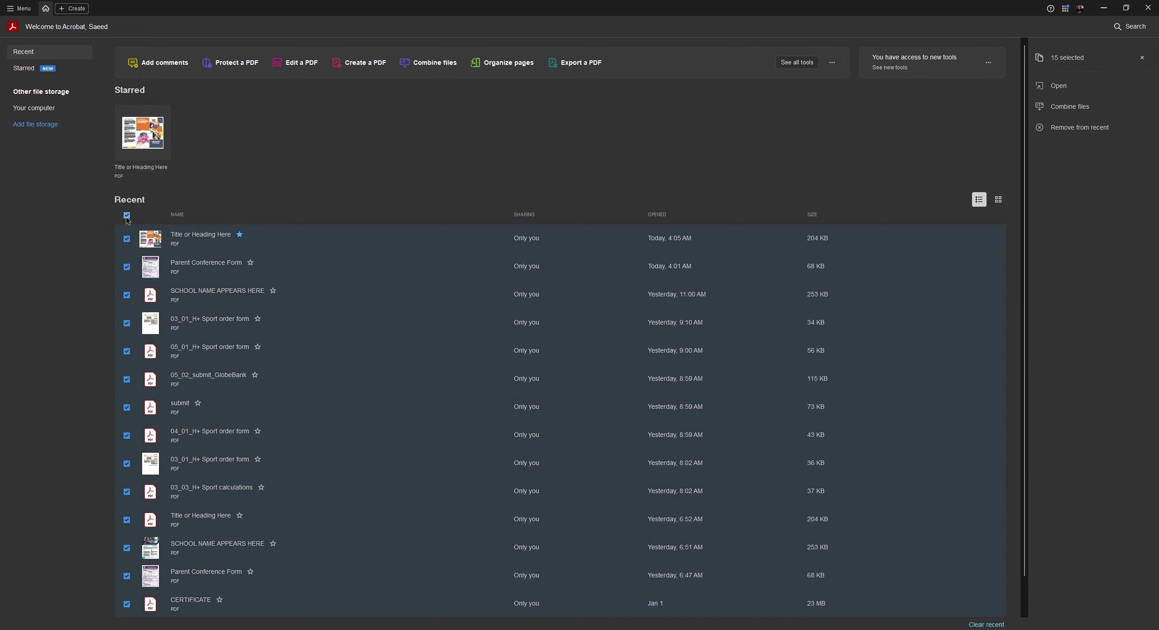
{"action": "left_click", "coordinate": [127, 215]}
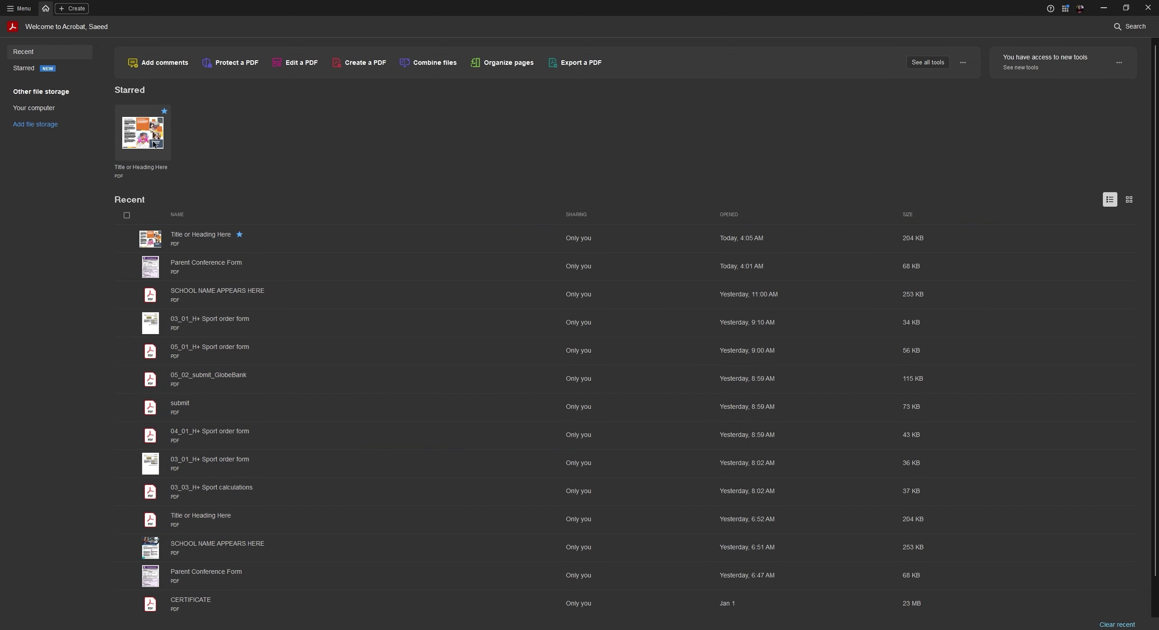
{"action": "mouse_move", "coordinate": [145, 136]}
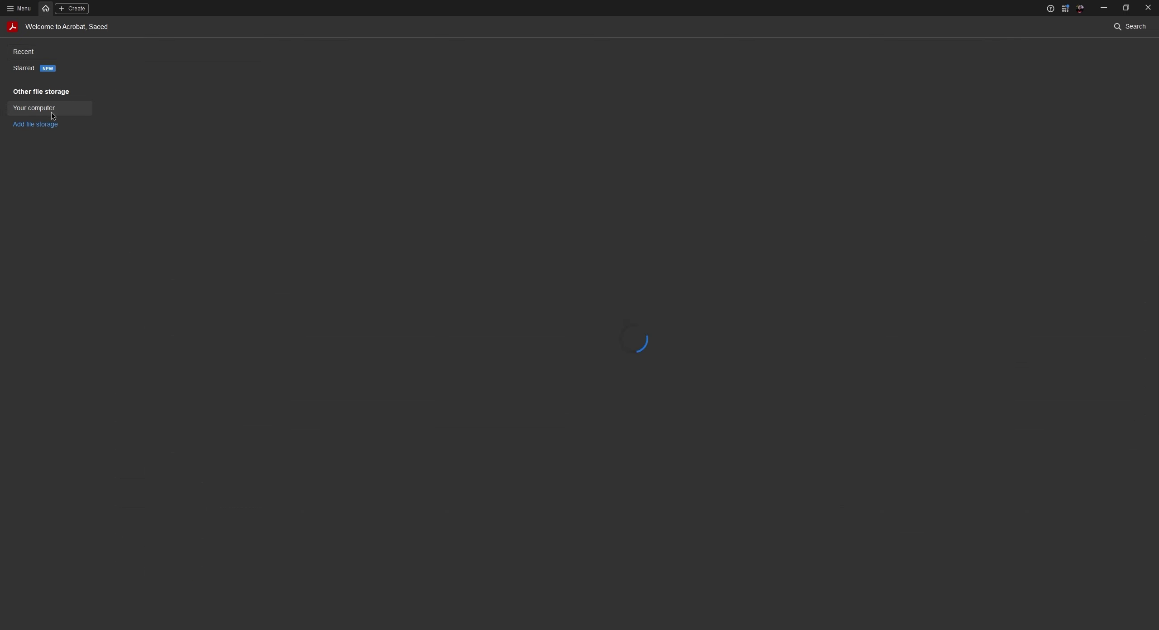
Step: Switch to File Explorer and open the Title or Heading Here PDF from the PDF Files folder
{"action": "mouse_move", "coordinate": [91, 627]}
{"action": "left_click", "coordinate": [133, 595]}
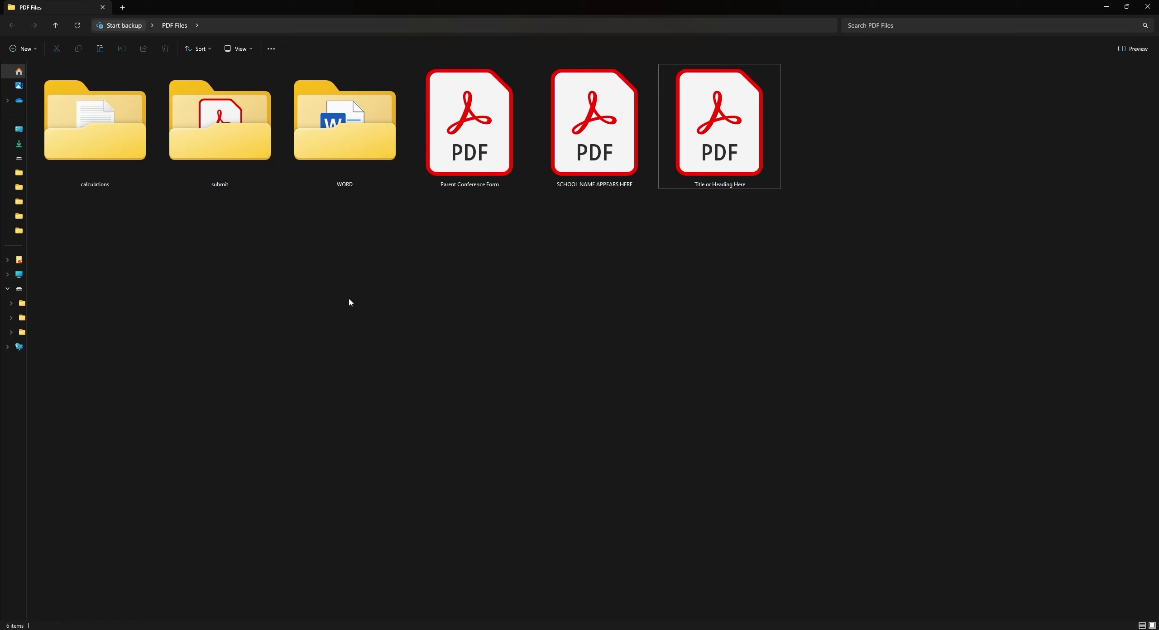
{"action": "left_click", "coordinate": [734, 140]}
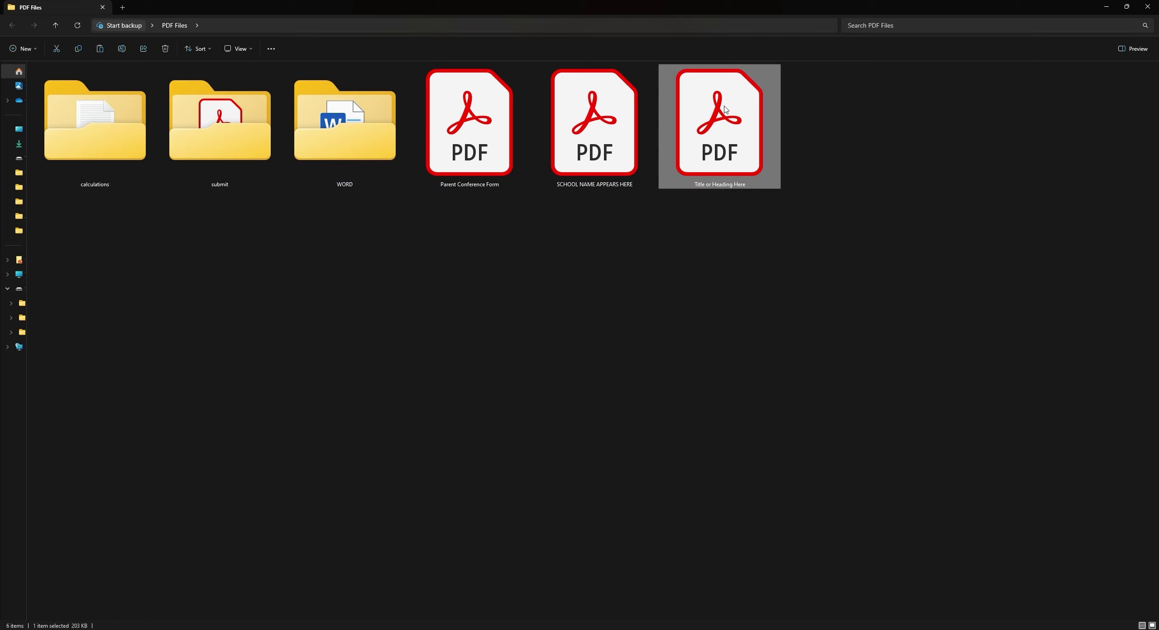
{"action": "double_click", "coordinate": [705, 152]}
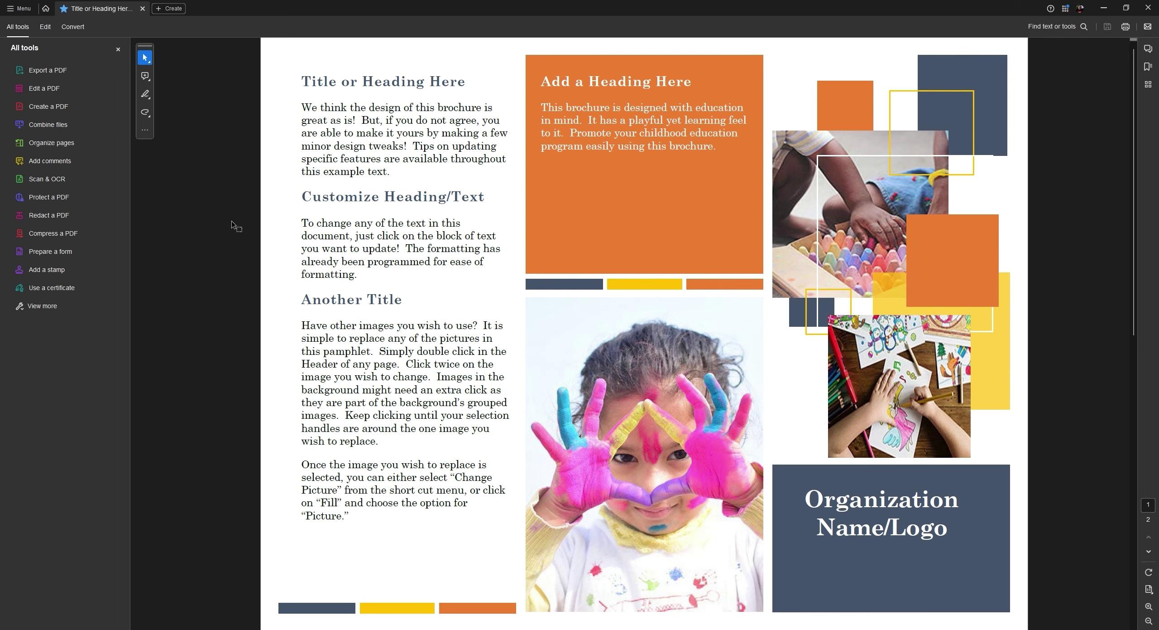
Step: From the home view, star the most recent Title or Heading Here and Parent Conference Form PDFs and list the starred files
{"action": "left_click", "coordinate": [64, 9]}
{"action": "left_click", "coordinate": [46, 8]}
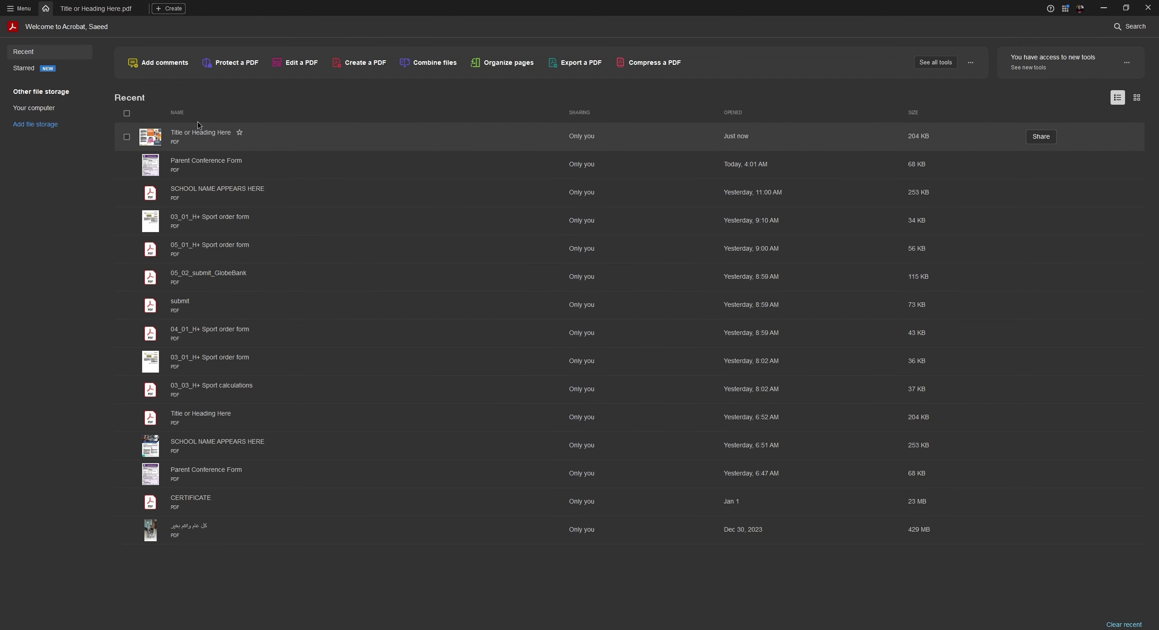
{"action": "left_click", "coordinate": [239, 134]}
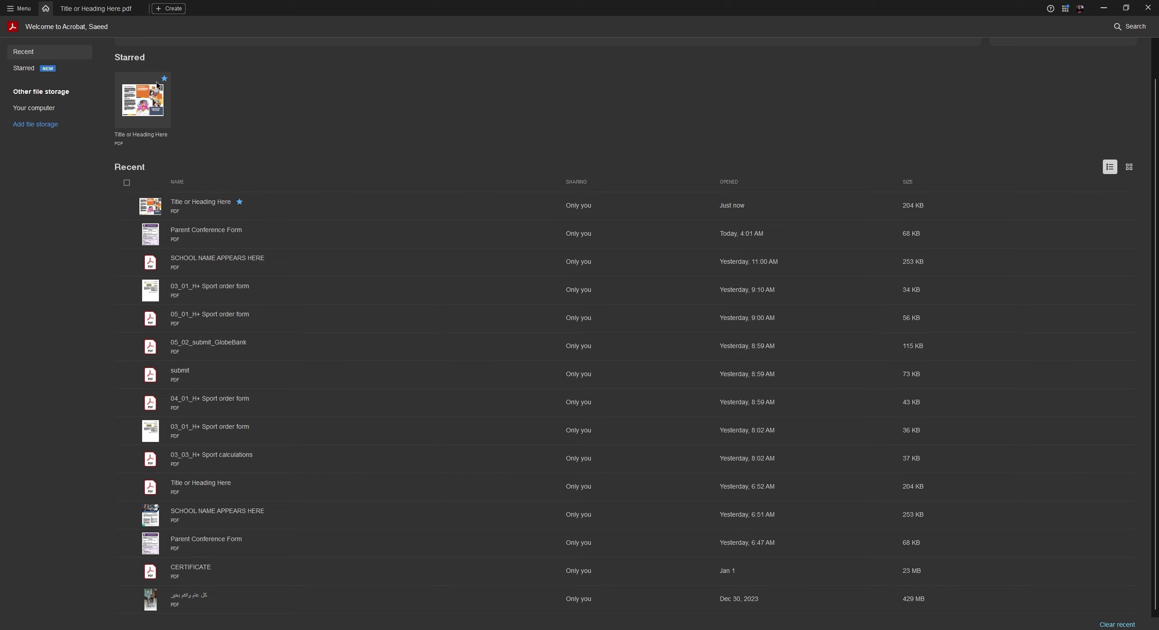
{"action": "left_click", "coordinate": [257, 287]}
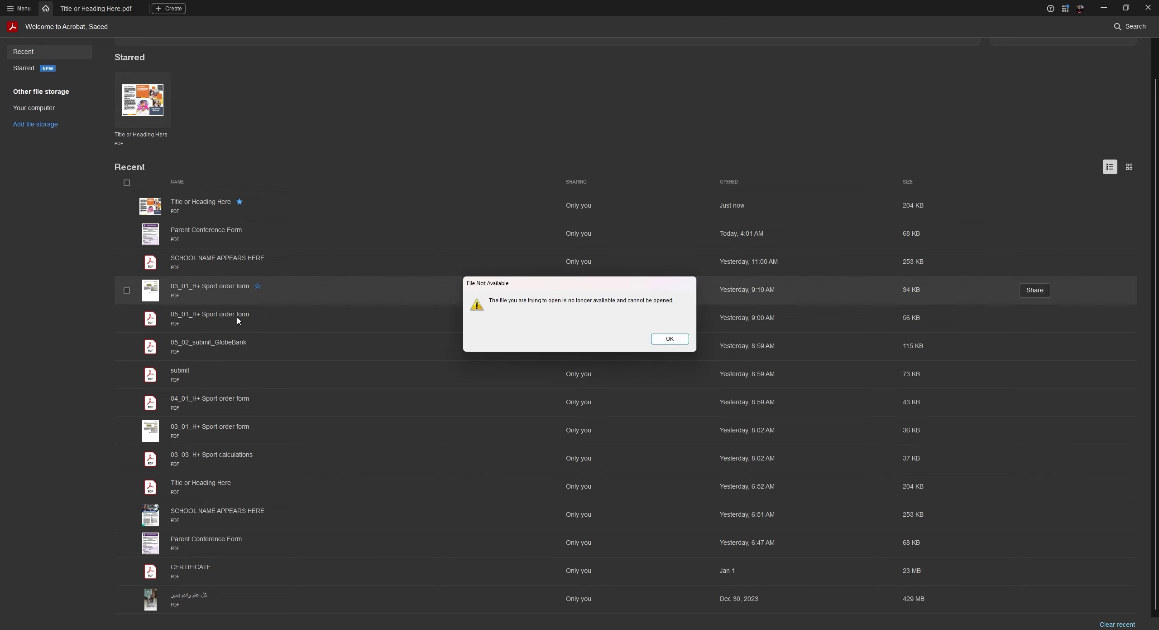
{"action": "left_click", "coordinate": [668, 340]}
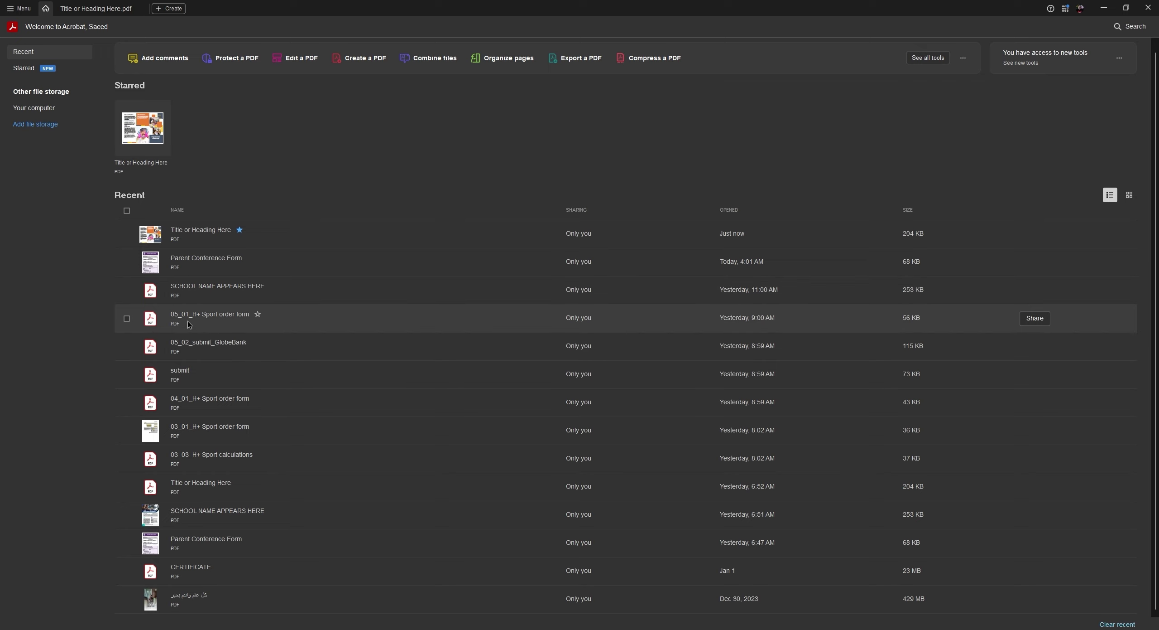
{"action": "left_click", "coordinate": [250, 257]}
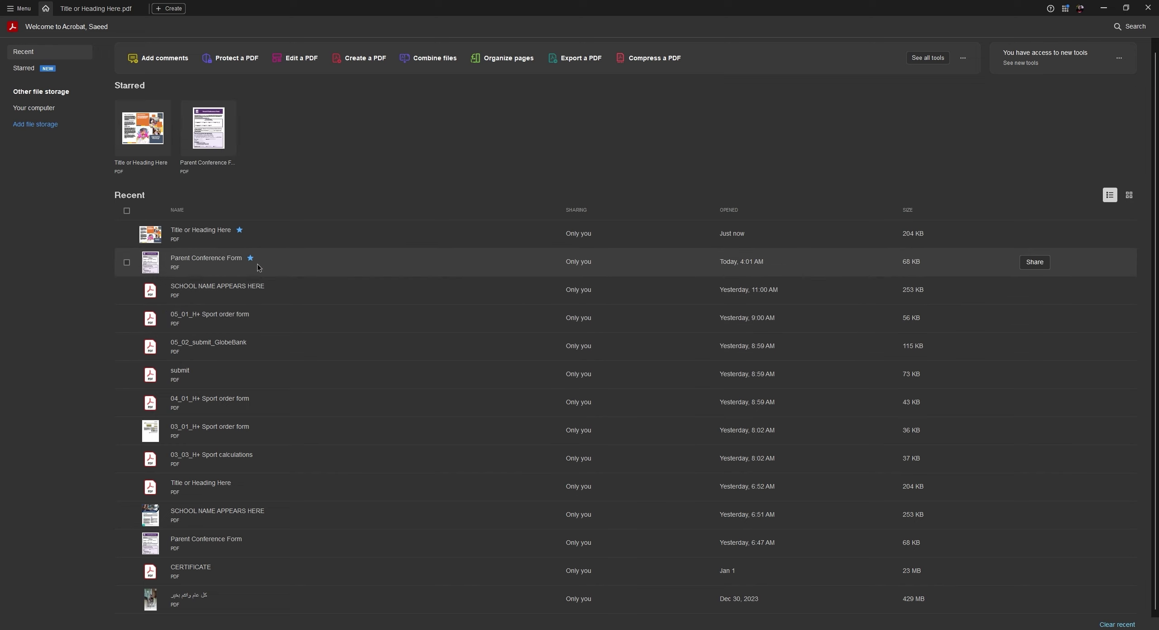
{"action": "left_click", "coordinate": [28, 72]}
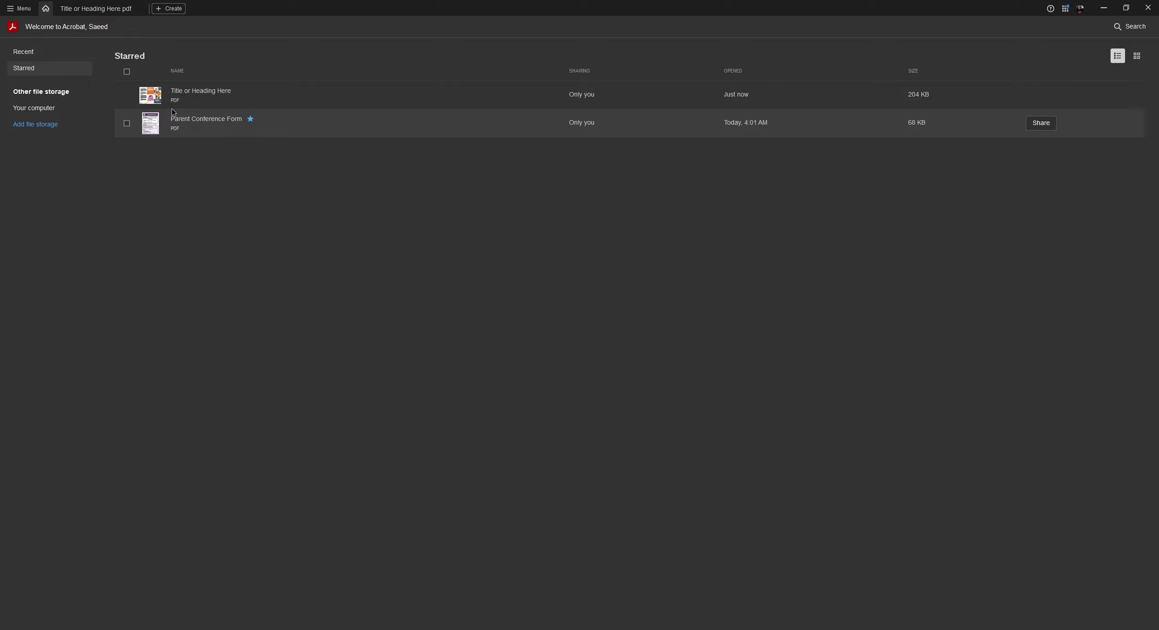
Step: Return to the open Title or Heading Here document and hide and redisplay its list of all tools
{"action": "key", "text": "ctrl+Tab"}
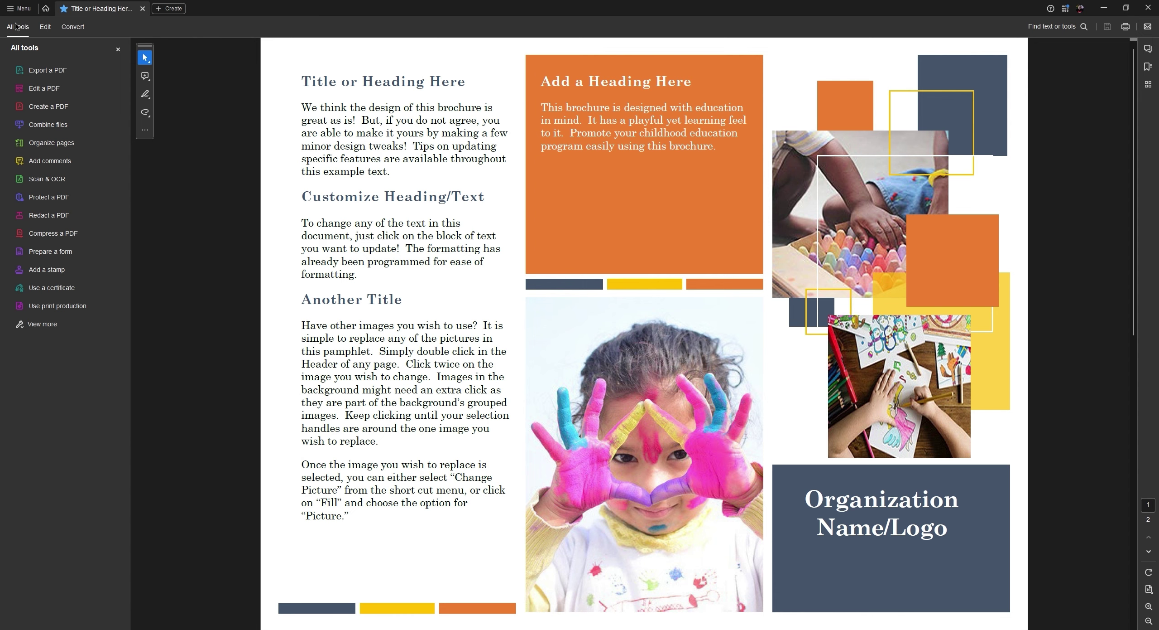
{"action": "left_click", "coordinate": [118, 50]}
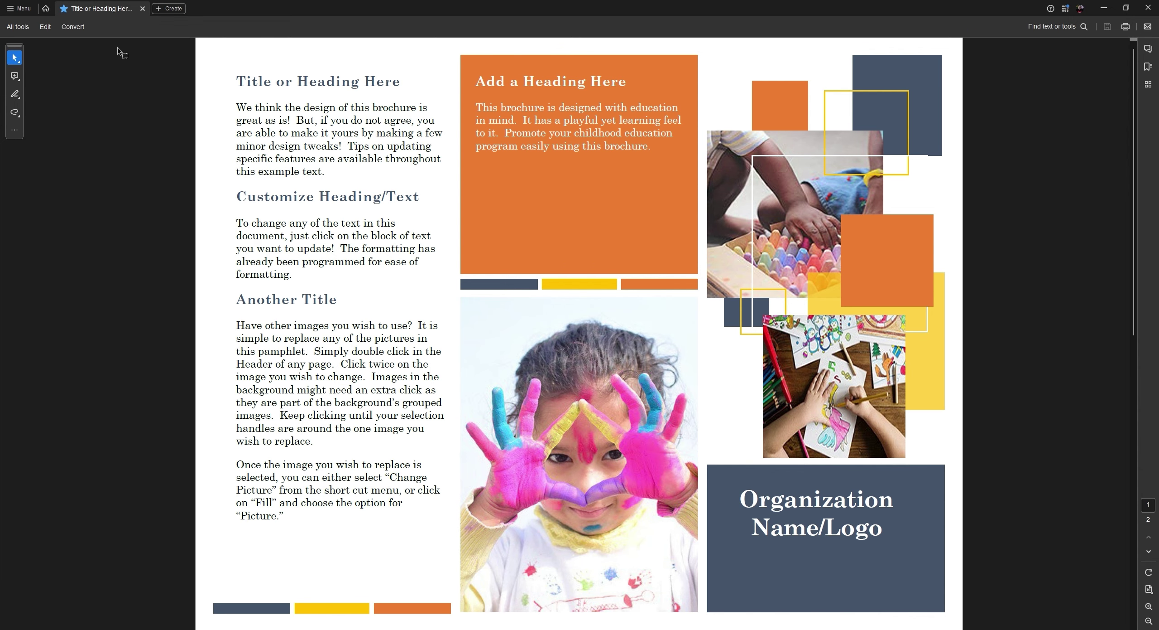
{"action": "left_click", "coordinate": [17, 27]}
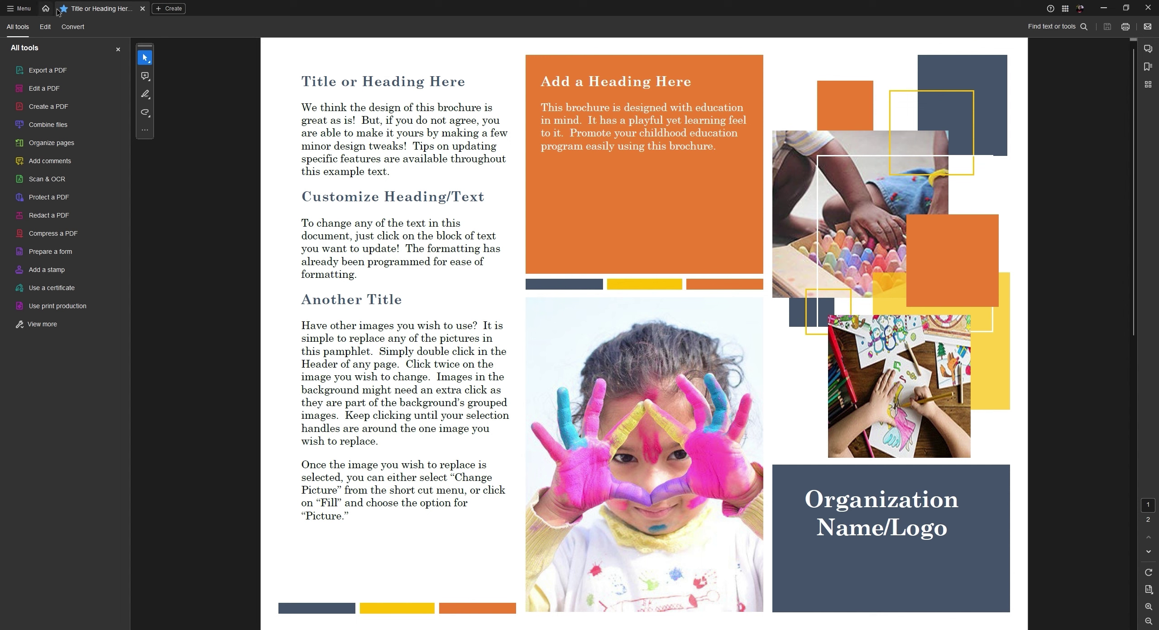
Step: Start creating a PDF from a single file and choose Parent Conference Form.docx from the WORD folder
{"action": "left_click", "coordinate": [159, 10]}
{"action": "left_click", "coordinate": [315, 9]}
{"action": "left_click", "coordinate": [173, 9]}
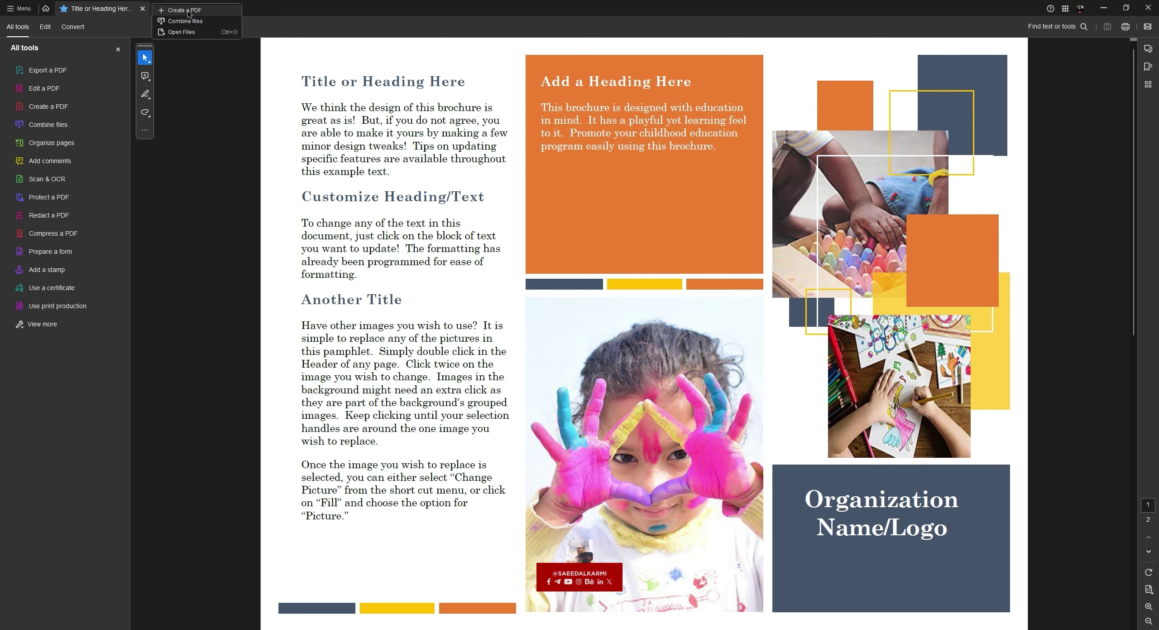
{"action": "left_click", "coordinate": [190, 10]}
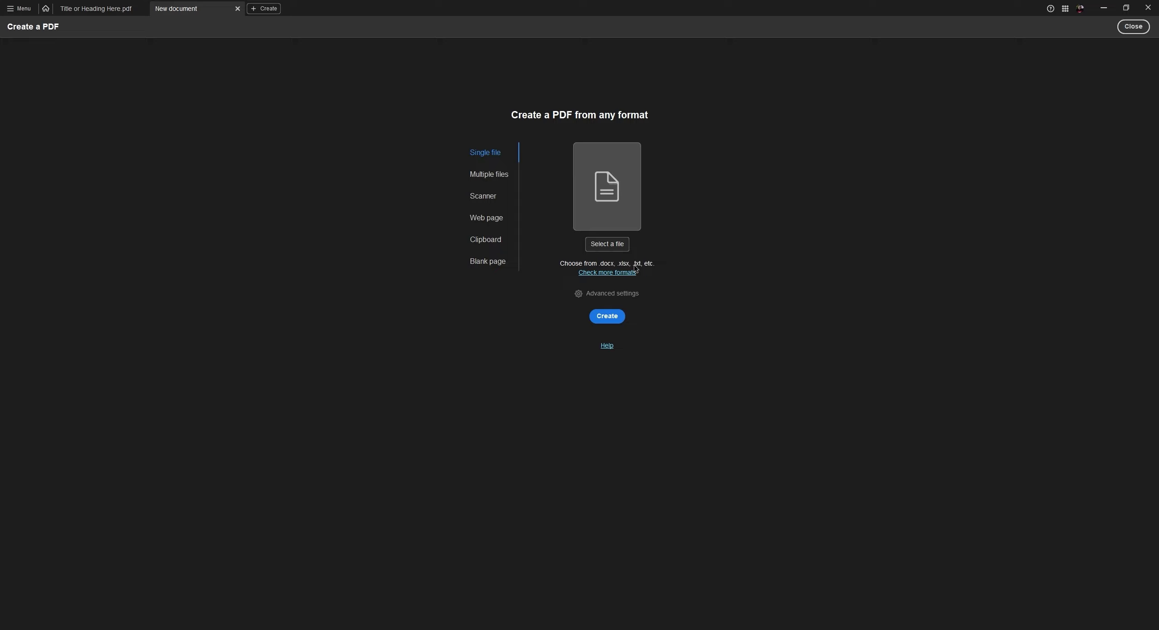
{"action": "left_click", "coordinate": [610, 245]}
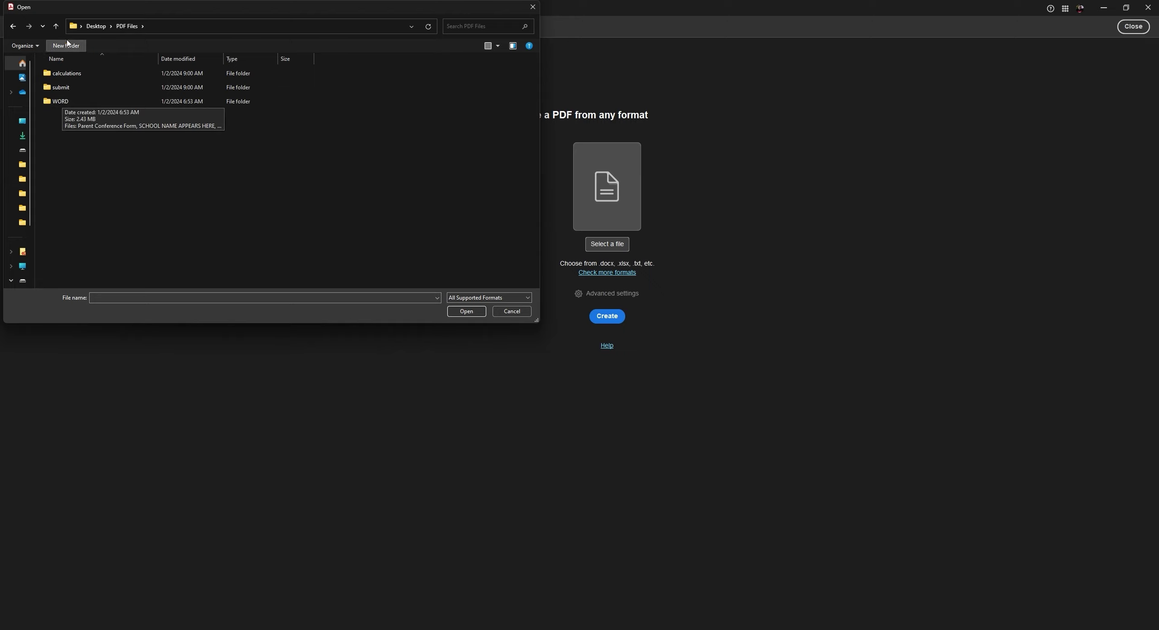
{"action": "double_click", "coordinate": [62, 102]}
{"action": "double_click", "coordinate": [71, 74]}
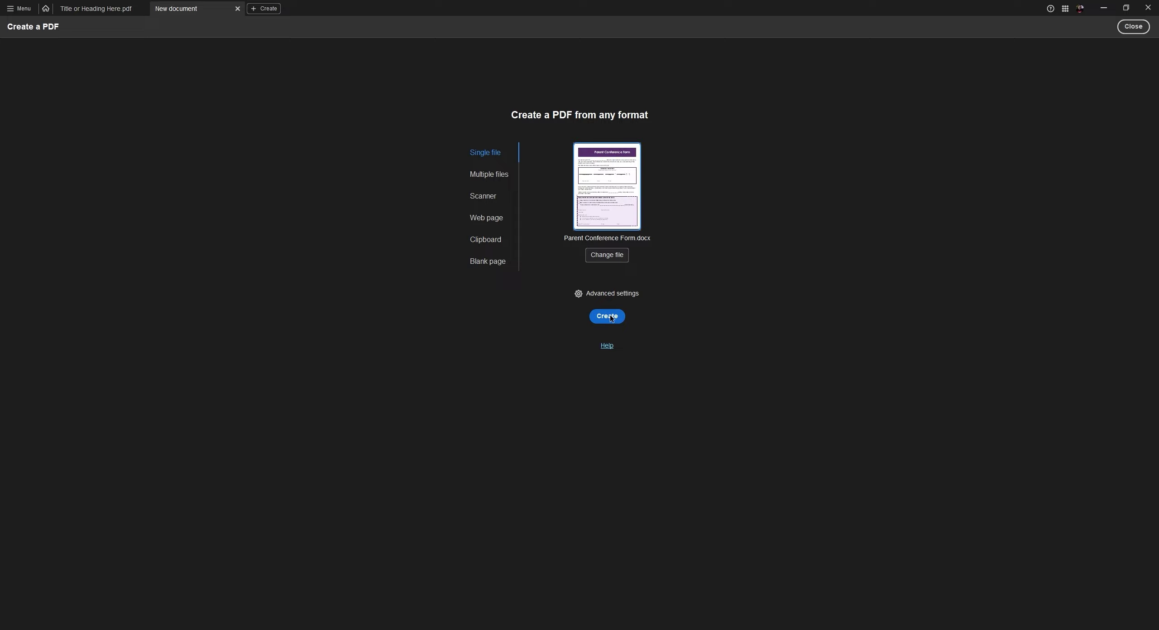
Step: Accept the Standard conversion settings with no security and create the PDF from Parent Conference Form.docx
{"action": "left_click", "coordinate": [611, 295]}
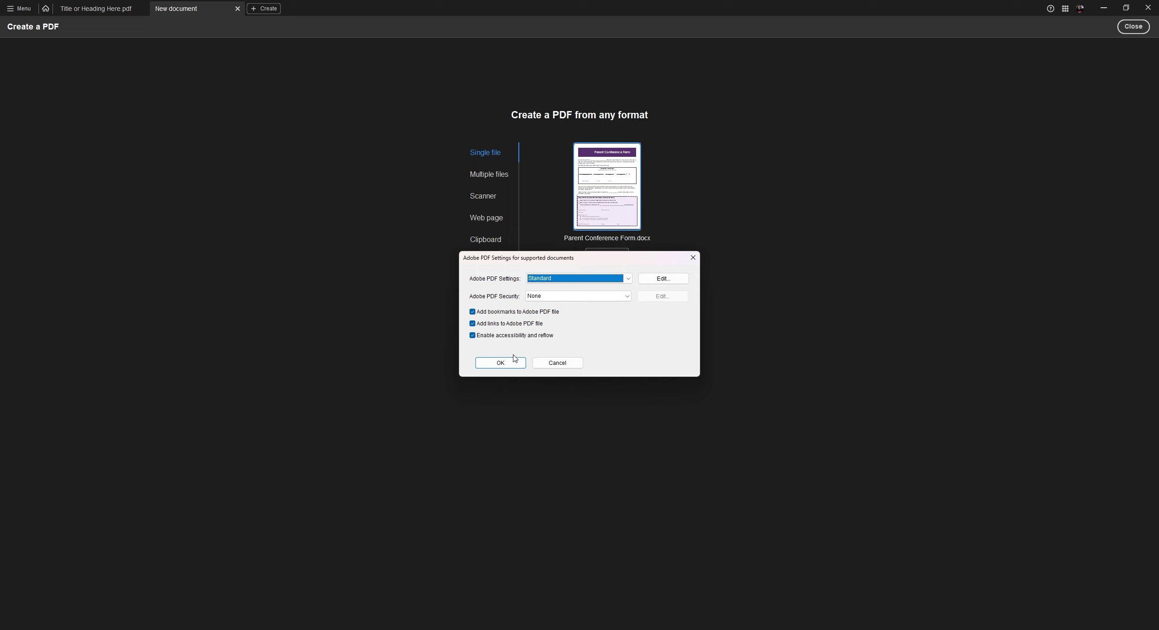
{"action": "left_click", "coordinate": [511, 364]}
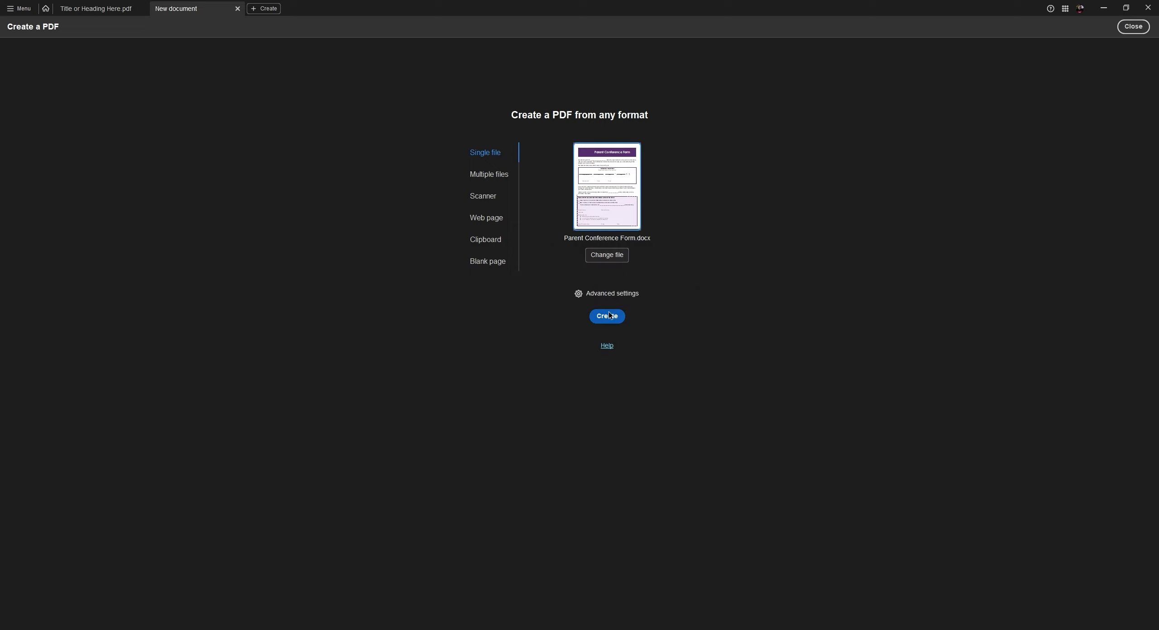
{"action": "left_click", "coordinate": [610, 316]}
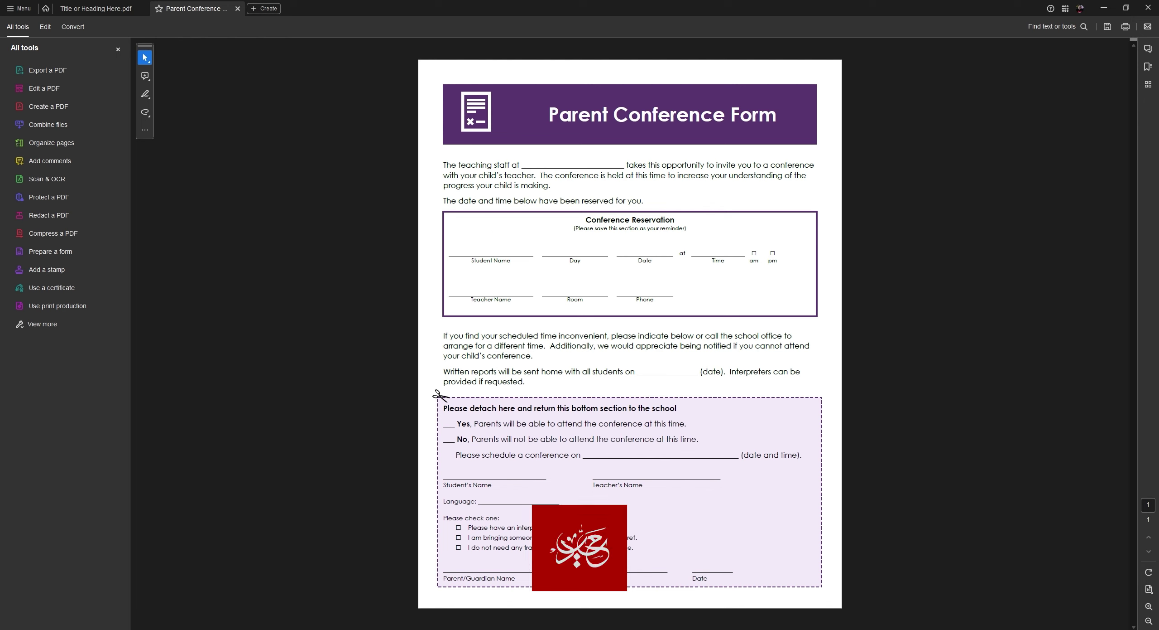
Step: Switch to File Explorer and open the Parent Conference Form document from the WORD folder in Word
{"action": "left_click", "coordinate": [163, 586]}
{"action": "left_click", "coordinate": [366, 137]}
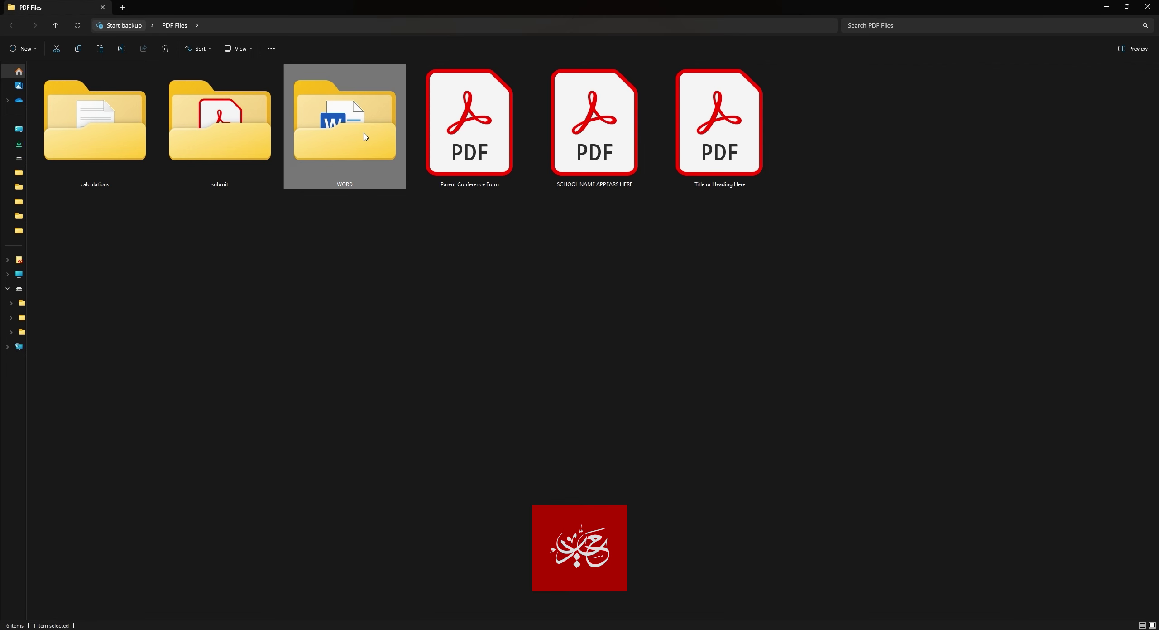
{"action": "double_click", "coordinate": [366, 137]}
{"action": "double_click", "coordinate": [65, 81]}
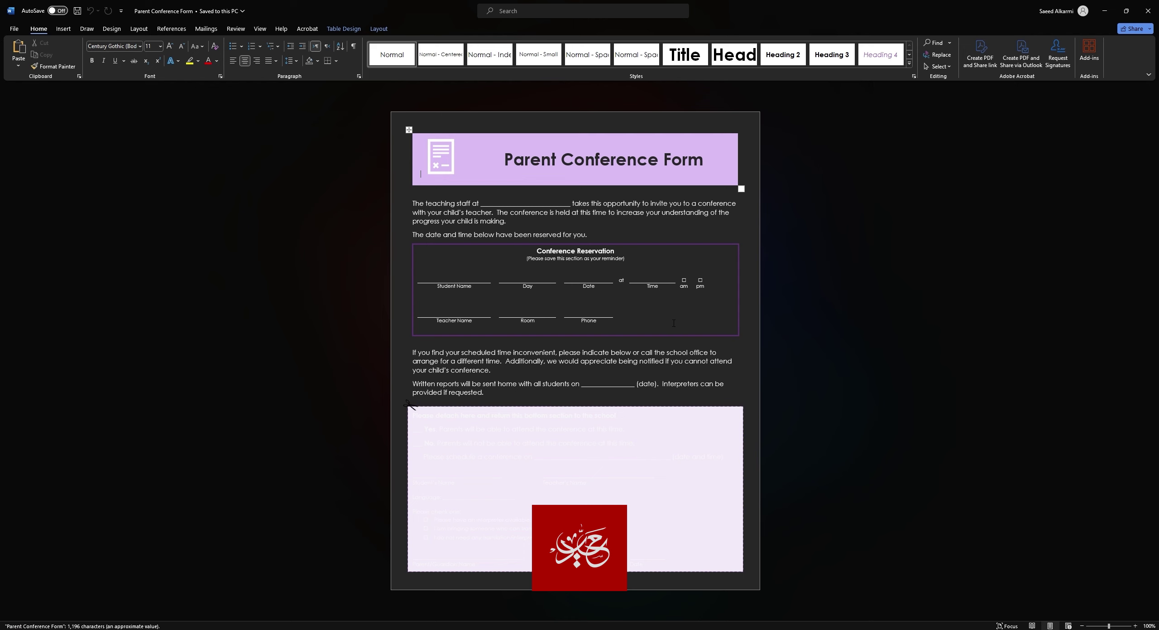
{"action": "triple_click", "coordinate": [459, 212]}
{"action": "left_click_drag", "start_coordinate": [413, 203], "coordinate": [459, 221]}
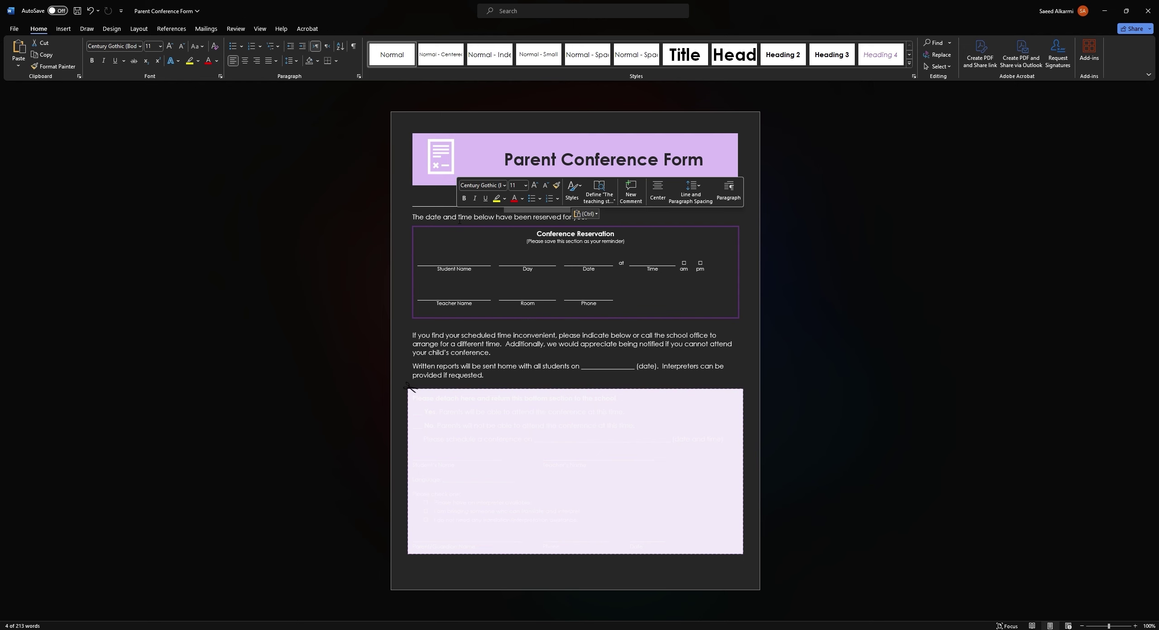
{"action": "left_click", "coordinate": [441, 156]}
{"action": "left_click", "coordinate": [586, 213]}
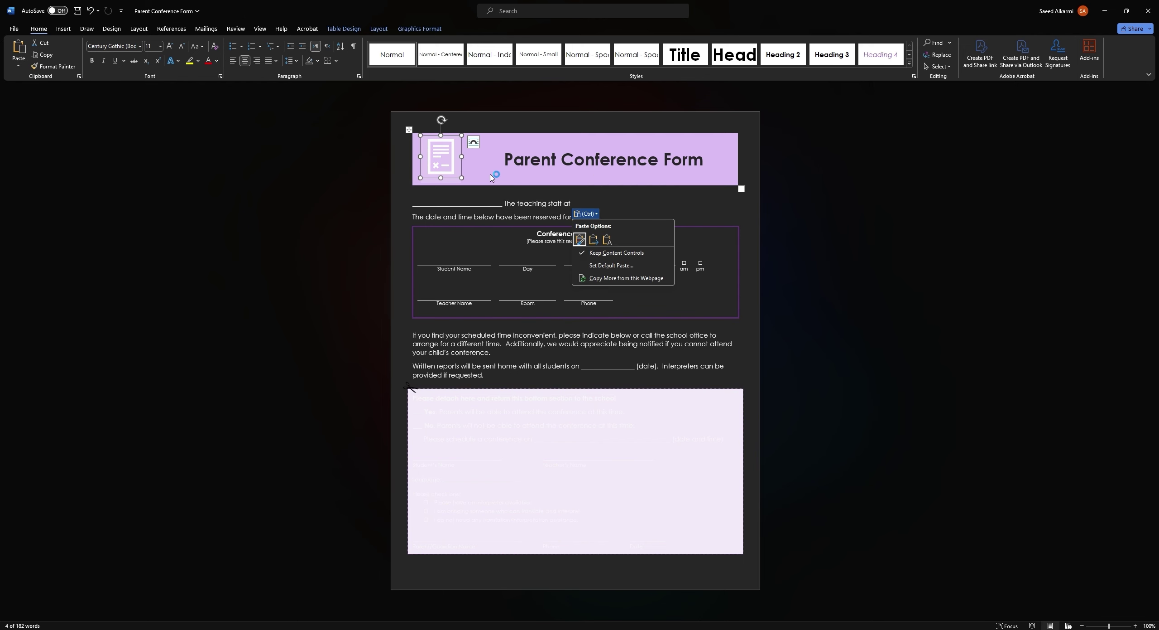
{"action": "key", "text": "Escape"}
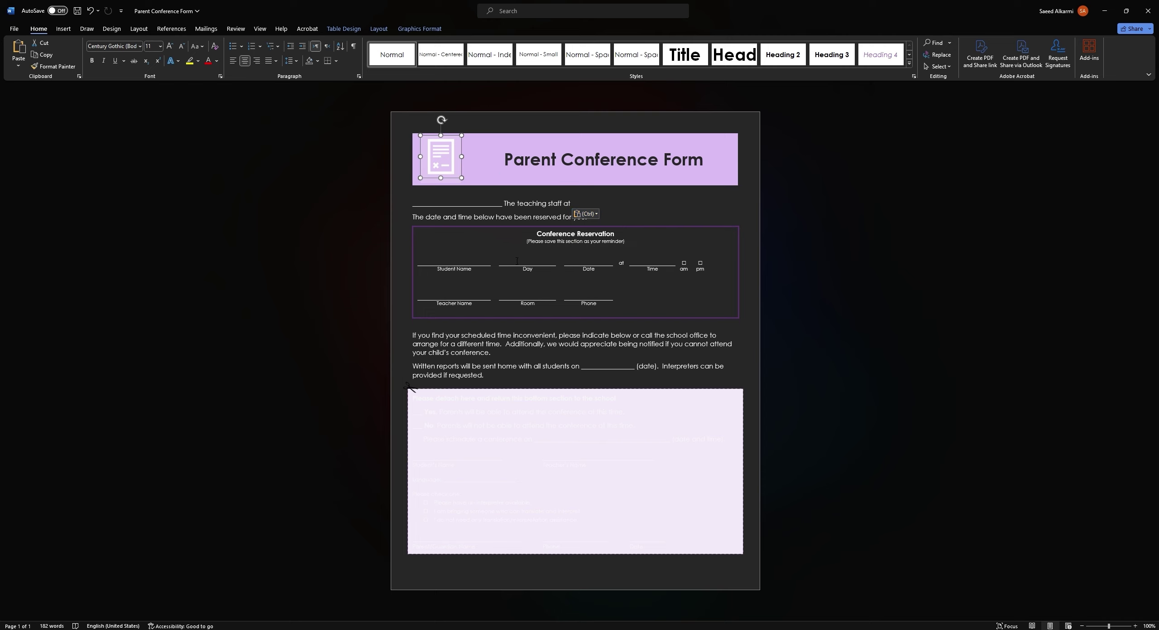
{"action": "key", "text": "ctrl+z"}
Step: Select the opening paragraph's text after the blank line, and the paragraph beginning "If you find your scheduled time inconvenient"
{"action": "left_click_drag", "start_coordinate": [572, 203], "coordinate": [507, 221]}
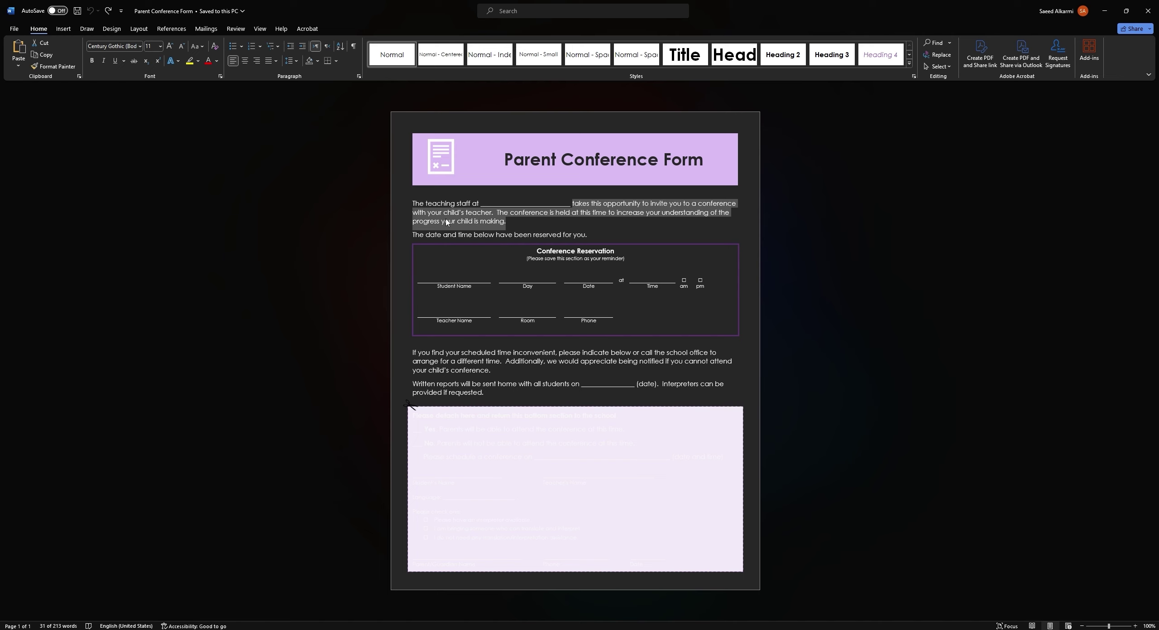
{"action": "triple_click", "coordinate": [566, 361]}
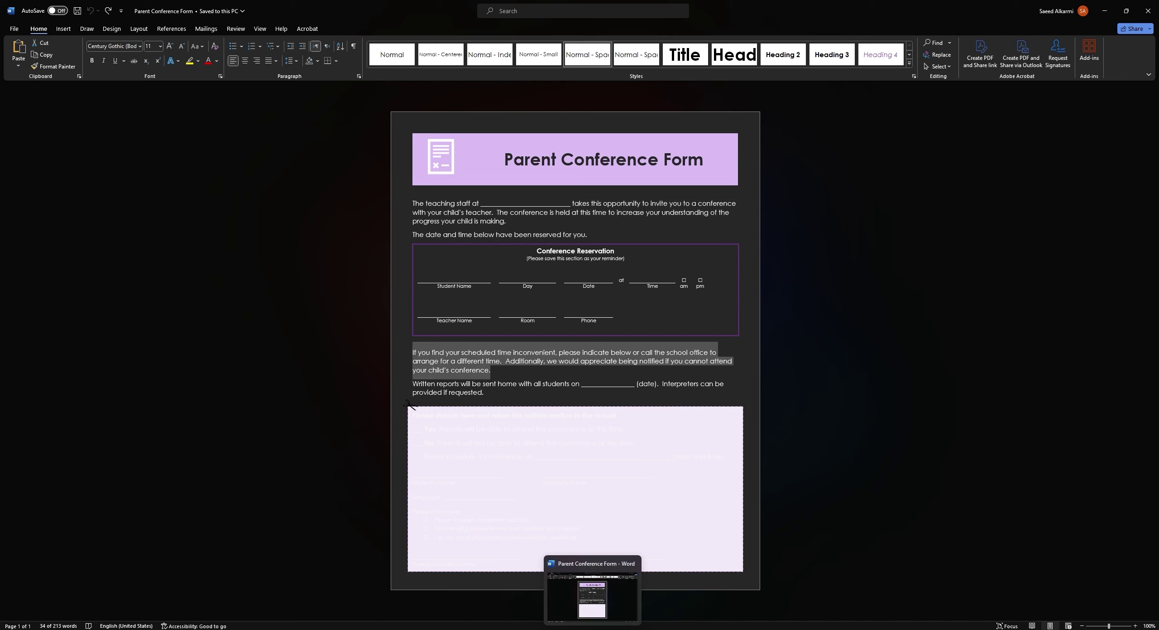
Step: Switch to the Parent Conference Form PDF in Acrobat and select "will be able to attend the" in the Yes line
{"action": "left_click", "coordinate": [566, 624]}
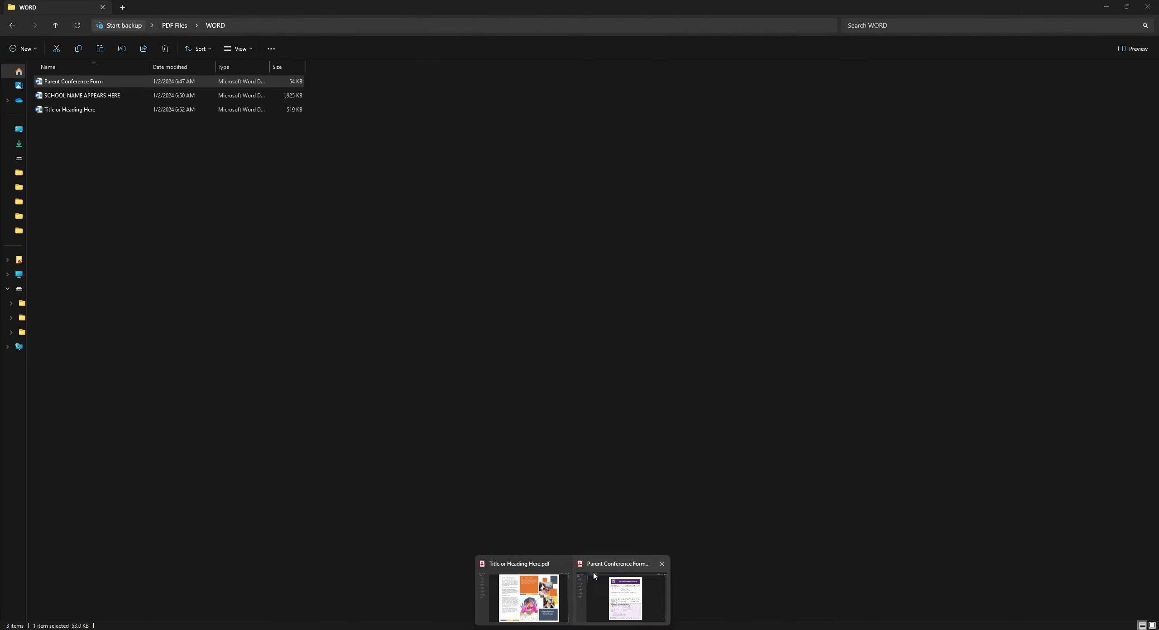
{"action": "left_click", "coordinate": [625, 593]}
{"action": "left_click_drag", "start_coordinate": [599, 425], "coordinate": [503, 424]}
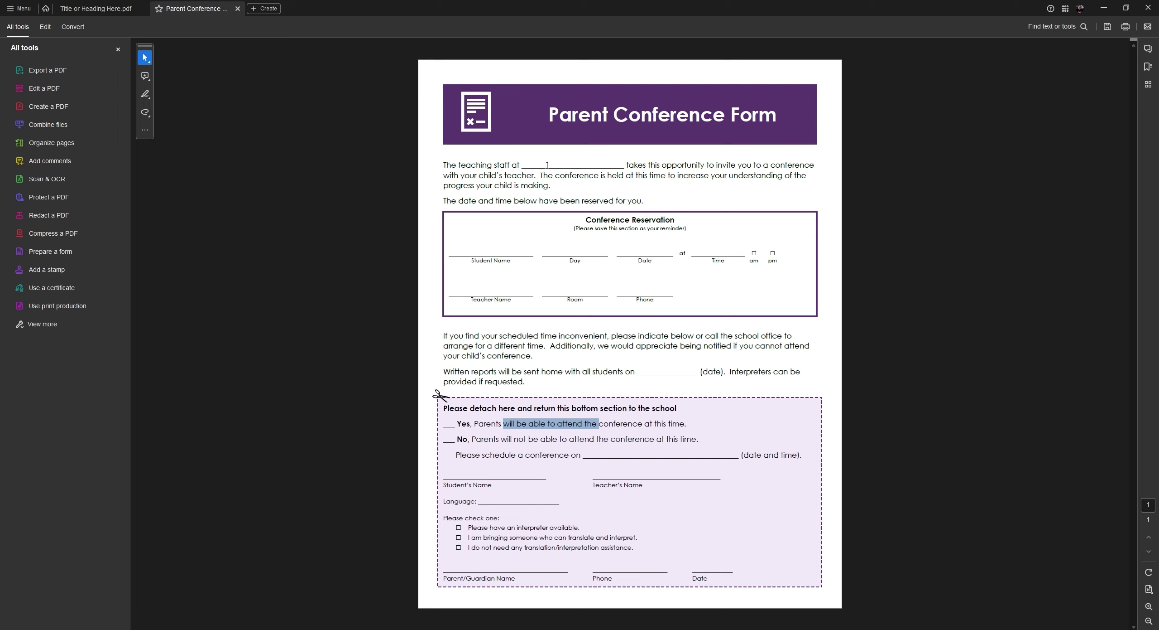
Step: Start creating a single PDF from multiple files with the Combine files option
{"action": "left_click", "coordinate": [264, 9]}
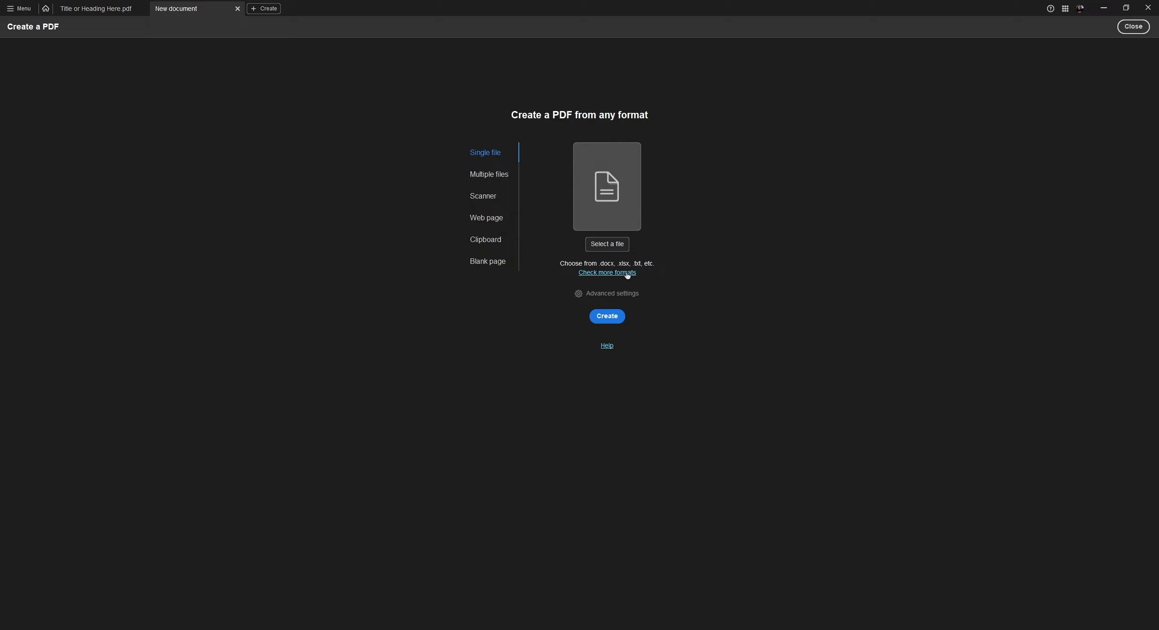
{"action": "left_click", "coordinate": [491, 178]}
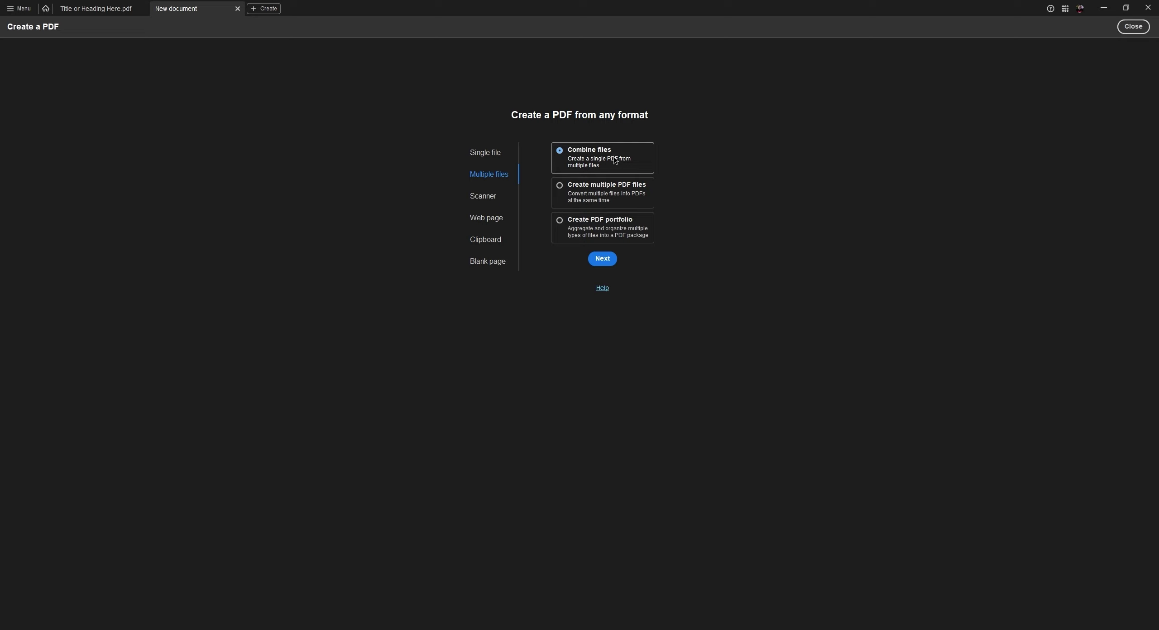
{"action": "left_click", "coordinate": [604, 258]}
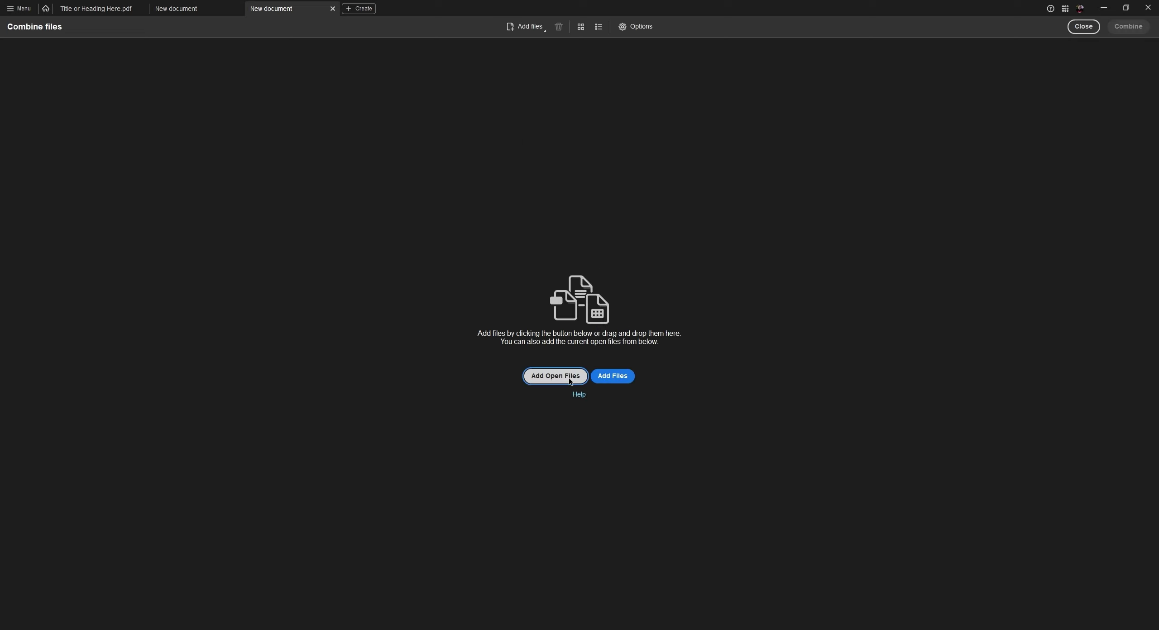
Step: Add the Word documents Parent Conference Form, SCHOOL NAME APPEARS HERE and Title or Heading Here from the WORD folder to the combination
{"action": "left_click", "coordinate": [617, 377]}
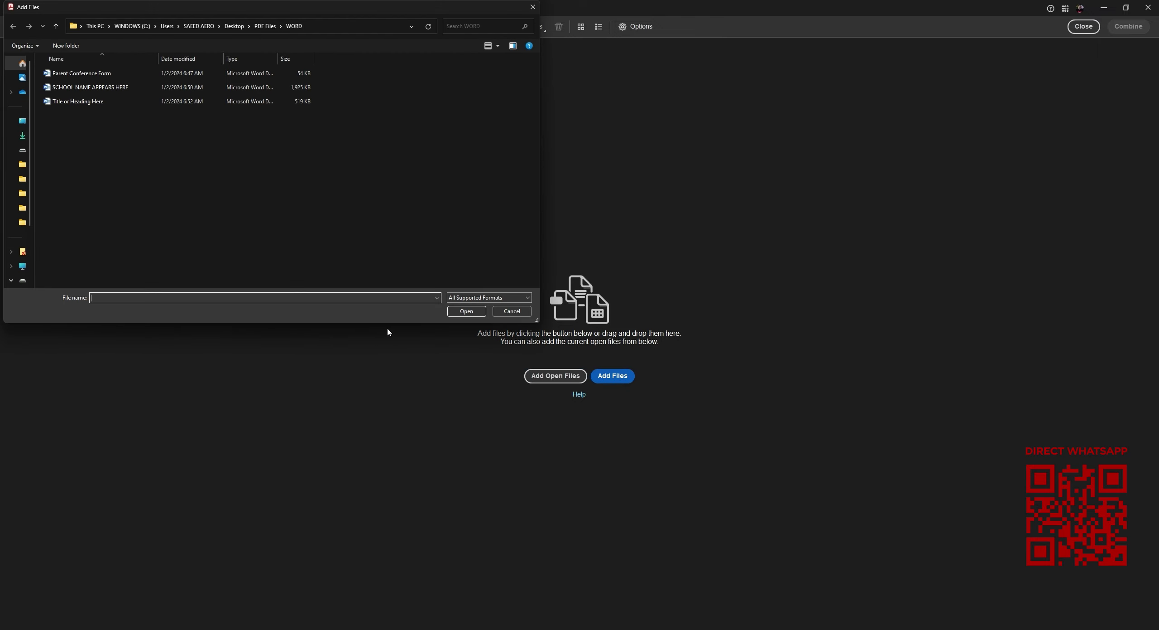
{"action": "left_click_drag", "start_coordinate": [113, 135], "coordinate": [63, 70]}
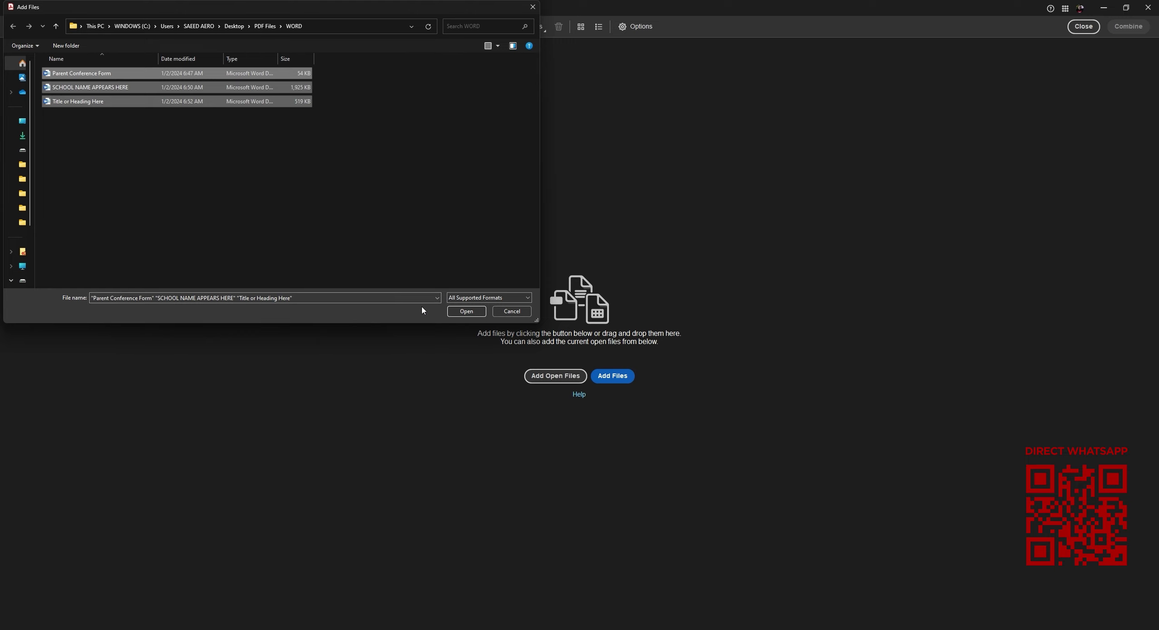
{"action": "left_click_drag", "start_coordinate": [135, 125], "coordinate": [69, 70]}
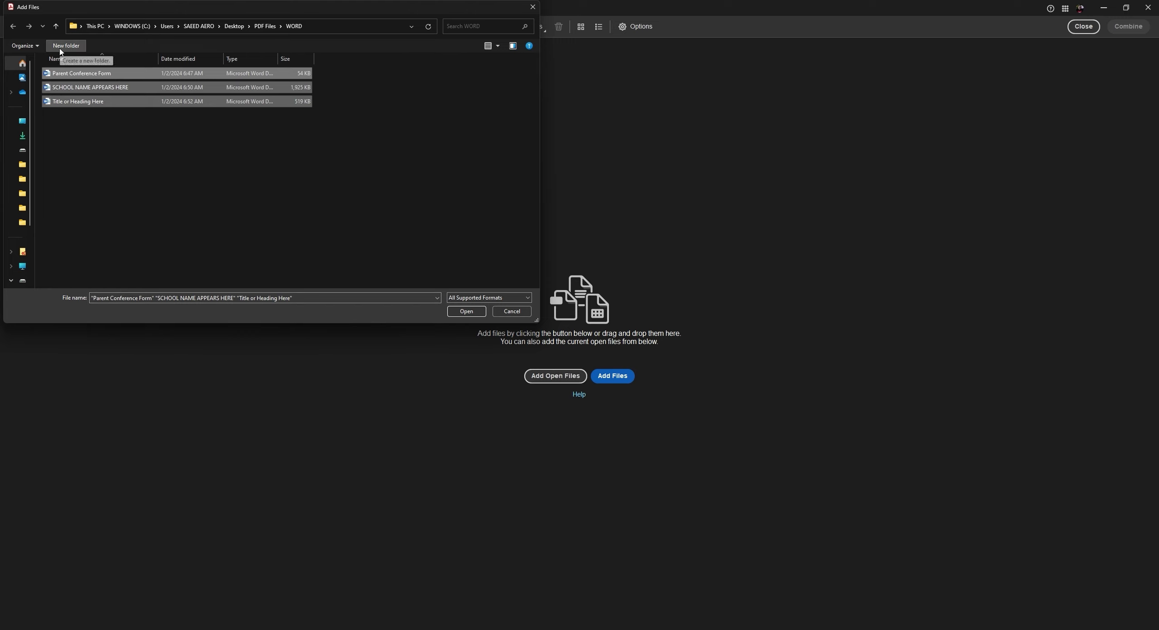
{"action": "left_click_drag", "start_coordinate": [126, 132], "coordinate": [66, 69]}
{"action": "left_click_drag", "start_coordinate": [129, 140], "coordinate": [66, 66]}
{"action": "left_click", "coordinate": [467, 311]}
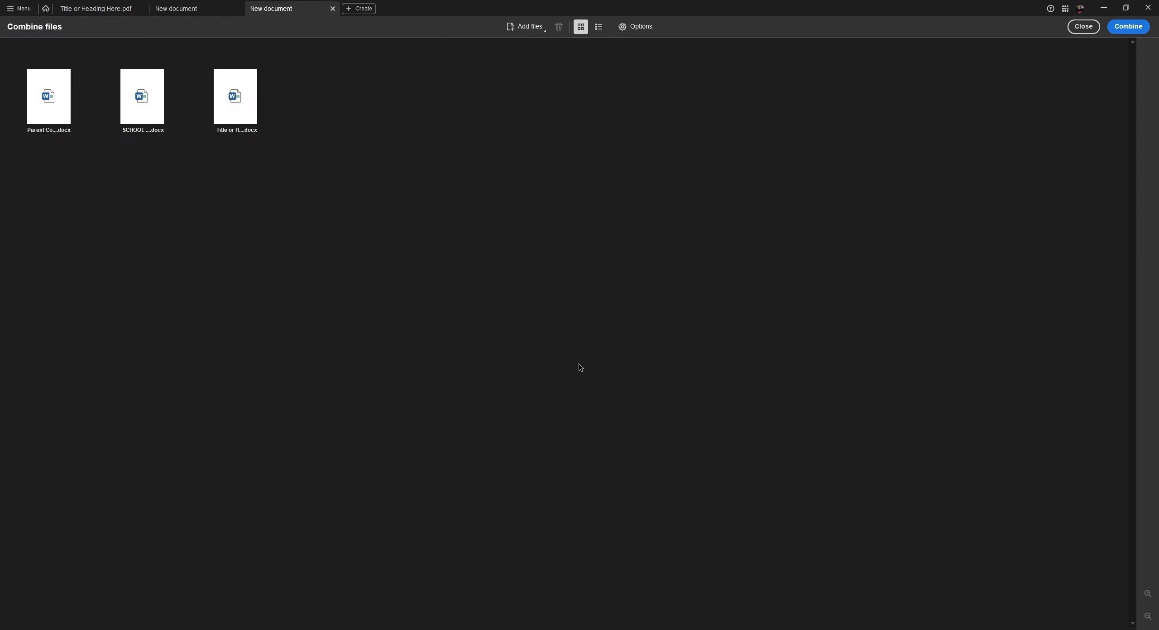
Step: Add the Title or Heading Here PDF from the PDF Files folder to the files being combined
{"action": "left_click", "coordinate": [532, 27]}
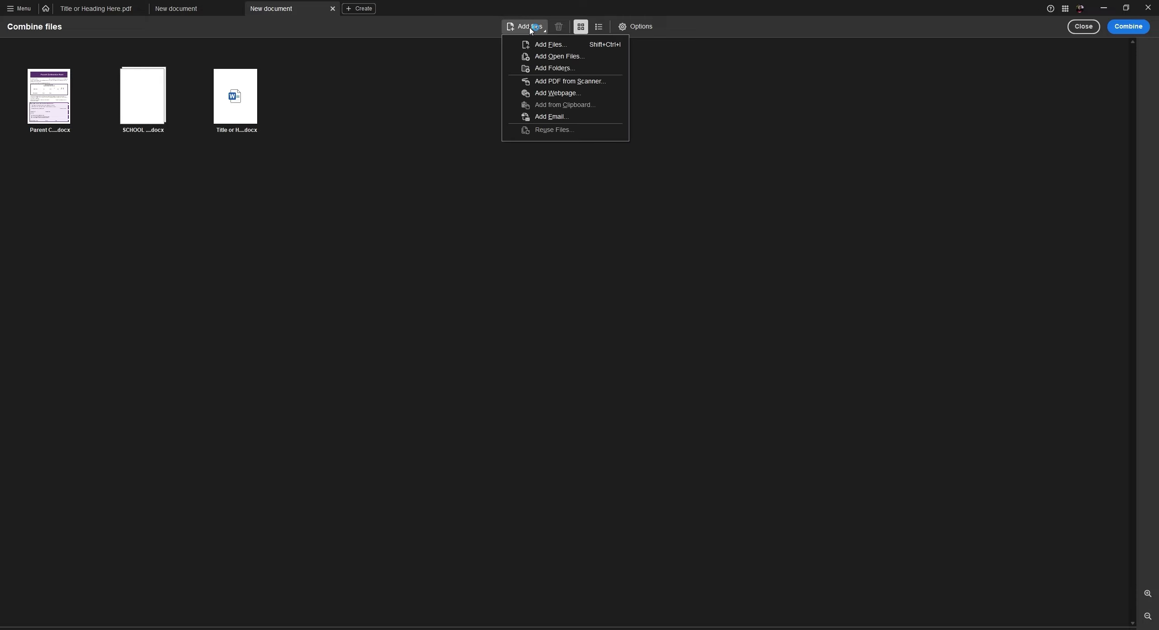
{"action": "left_click", "coordinate": [548, 44]}
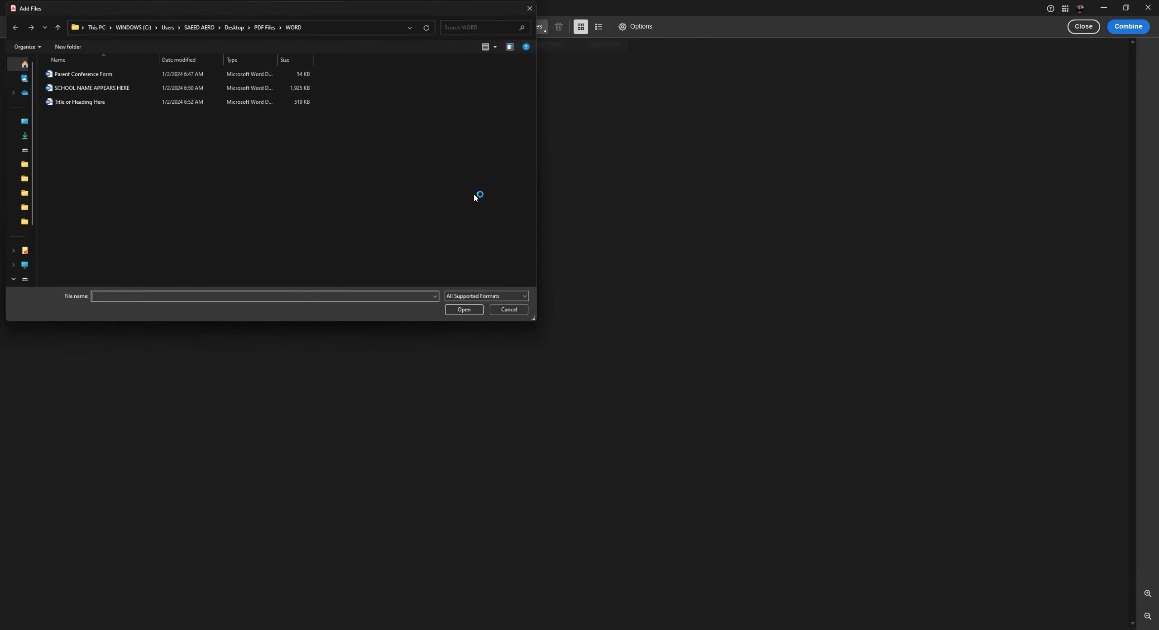
{"action": "left_click", "coordinate": [269, 26]}
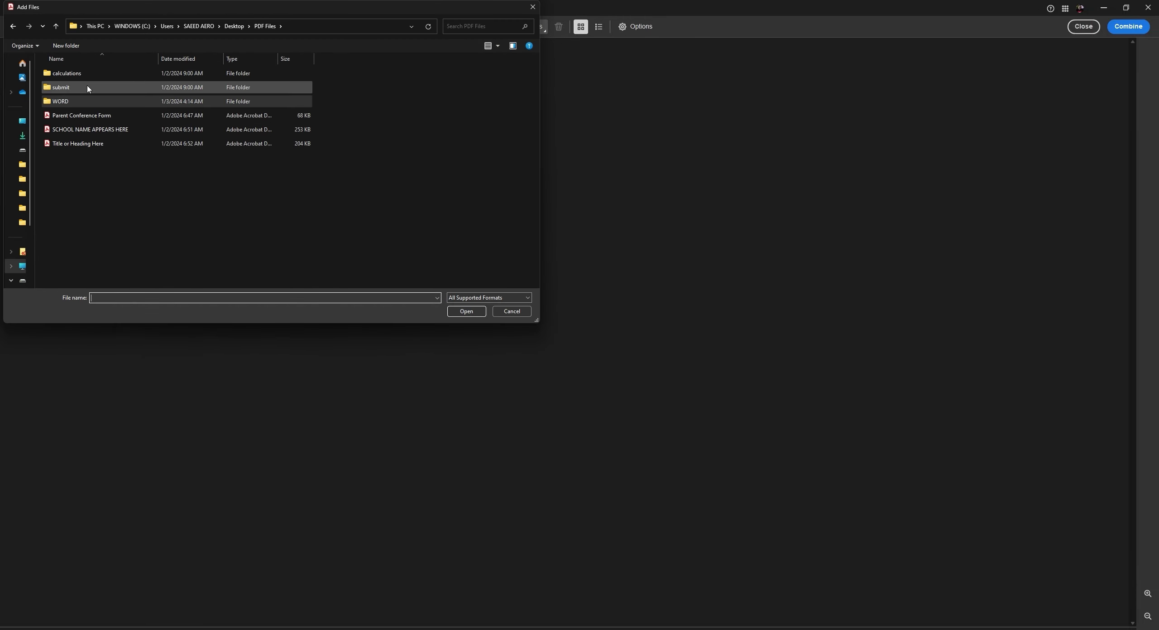
{"action": "double_click", "coordinate": [77, 148]}
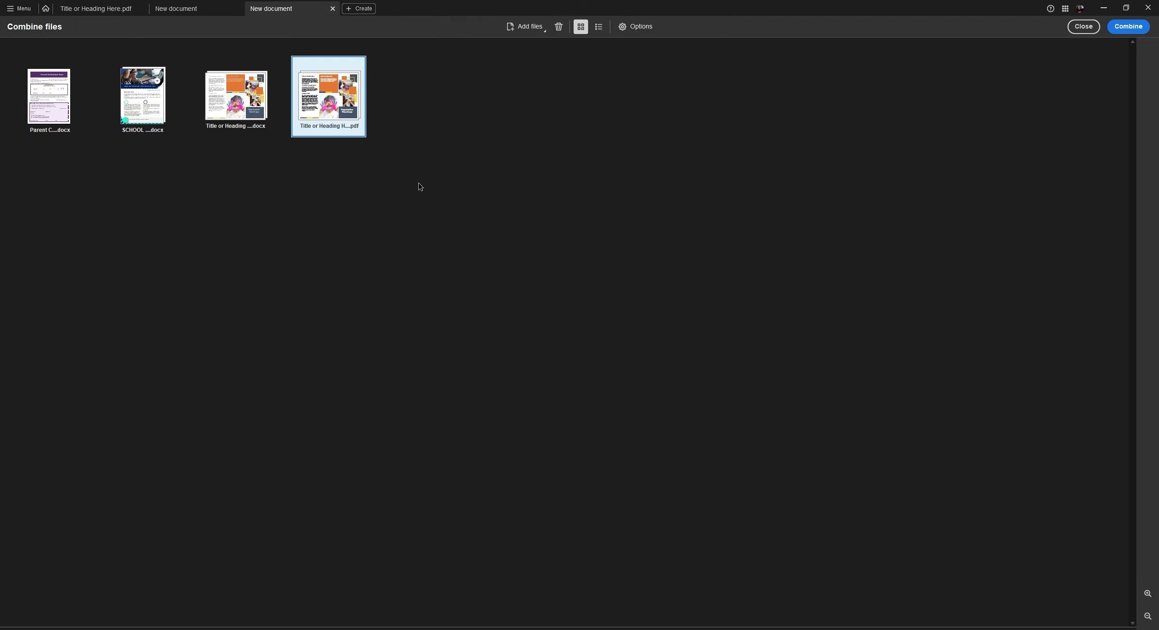
{"action": "left_click", "coordinate": [534, 36]}
{"action": "left_click", "coordinate": [537, 42]}
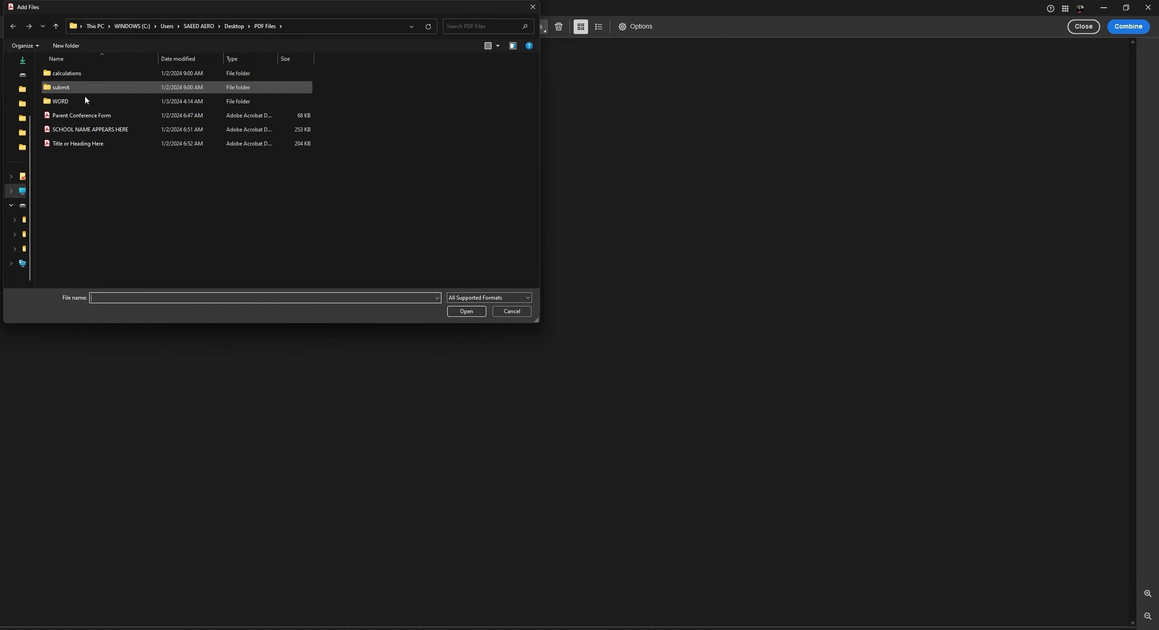
{"action": "left_click", "coordinate": [519, 314]}
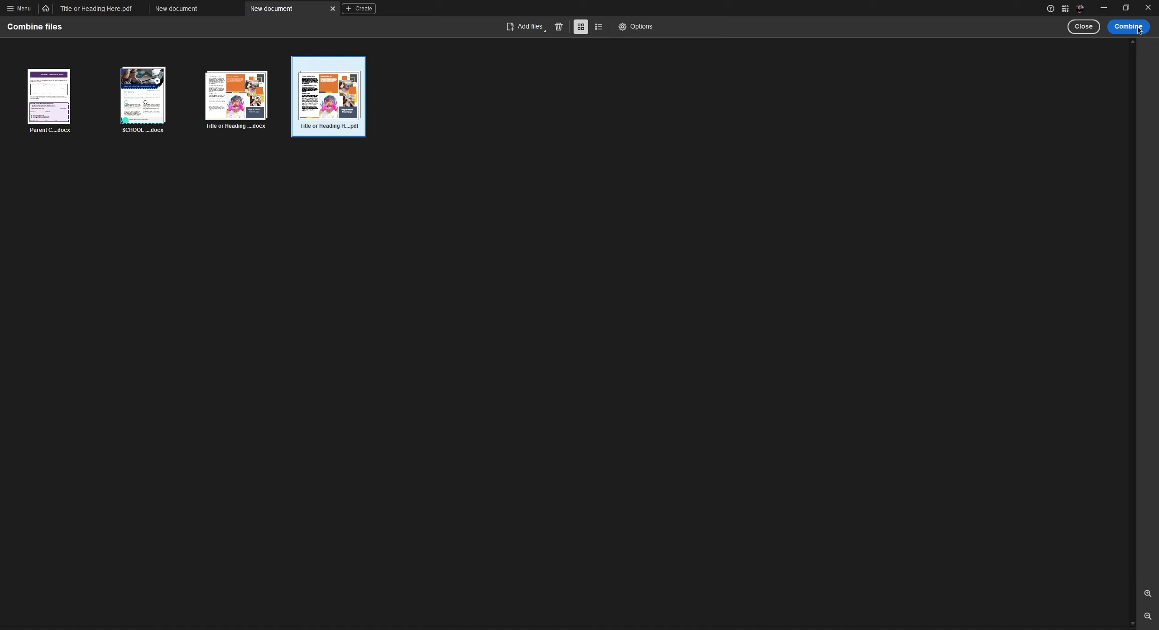
Step: Preview Parent Conference Form.docx and SCHOOL NAME APPEARS HERE.docx enlarged, closing each preview
{"action": "mouse_move", "coordinate": [70, 125]}
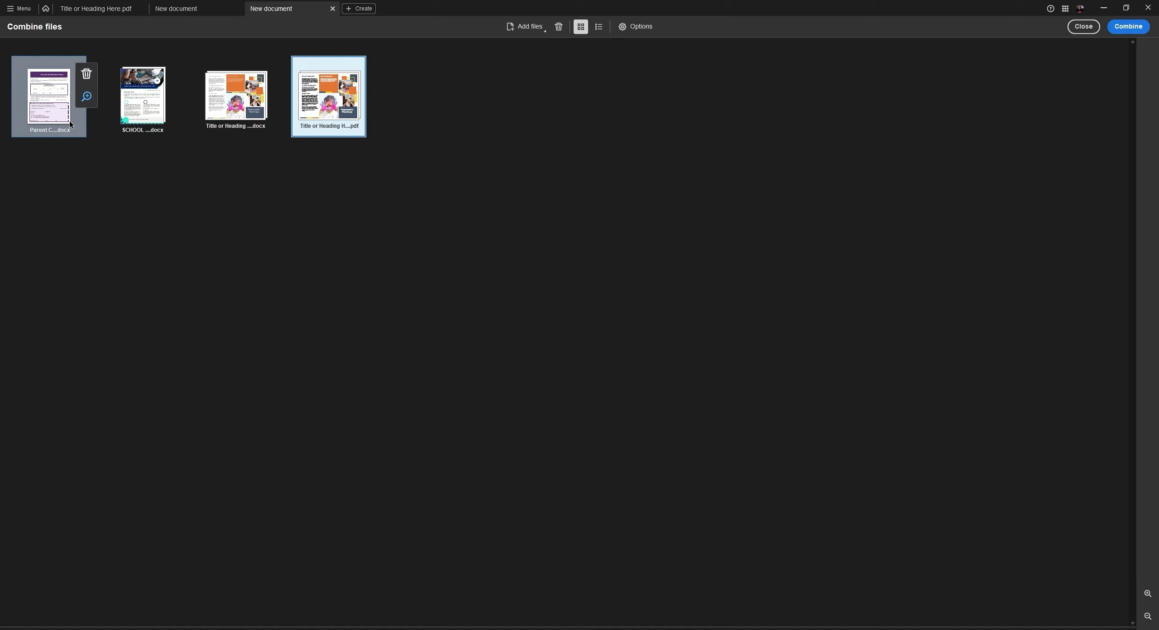
{"action": "left_click", "coordinate": [52, 102]}
{"action": "left_click", "coordinate": [86, 97]}
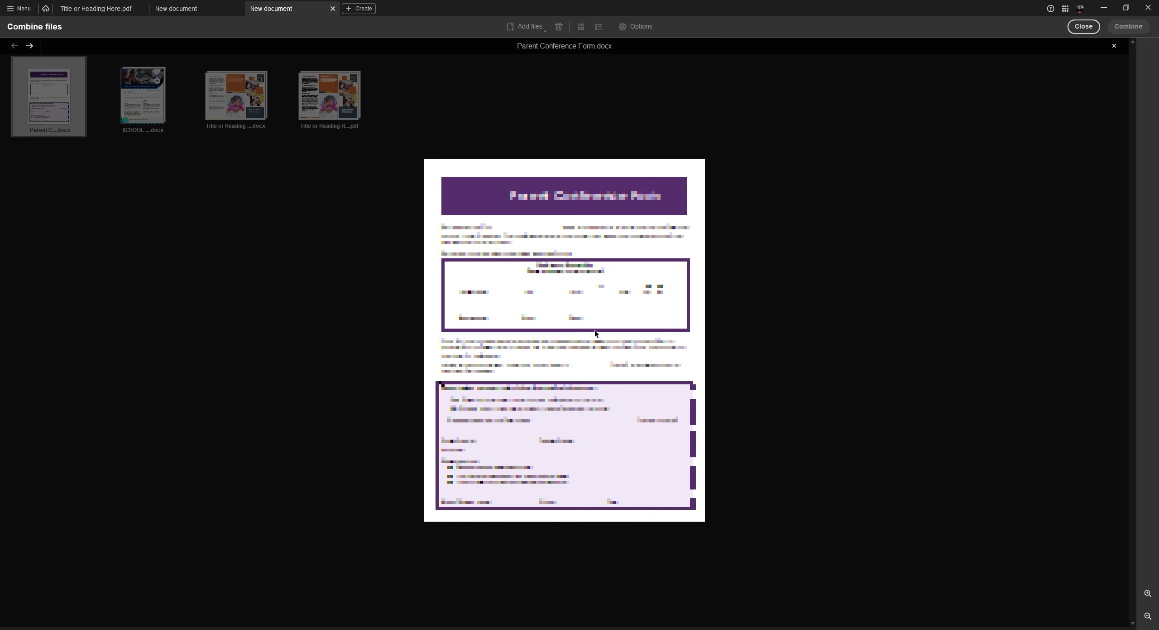
{"action": "key", "text": "Escape"}
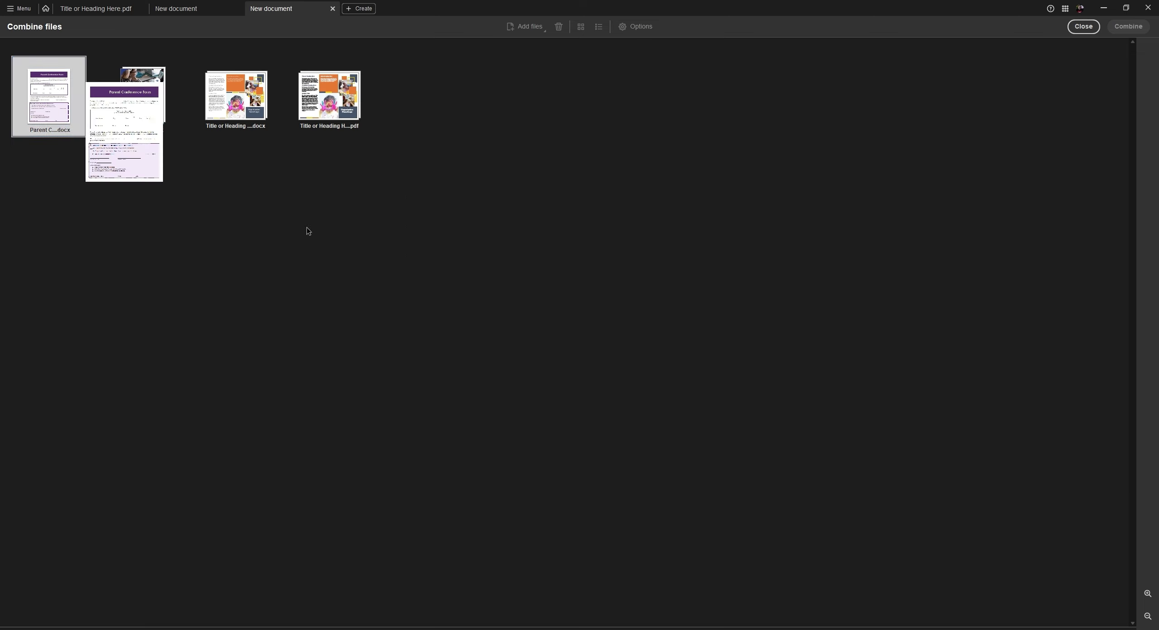
{"action": "mouse_move", "coordinate": [139, 114]}
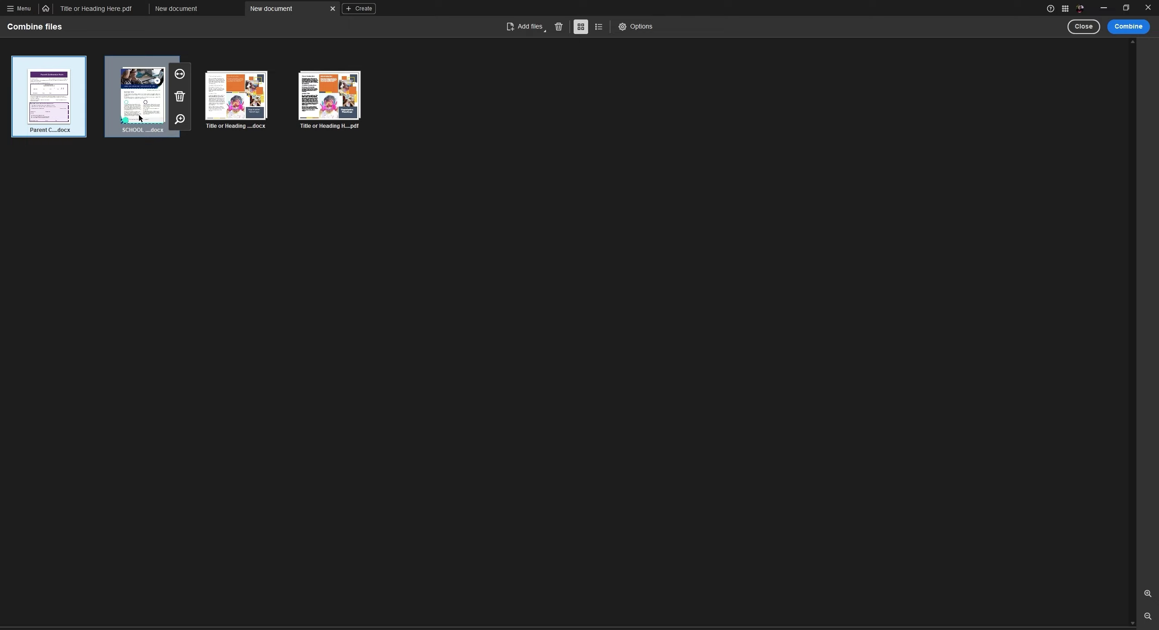
{"action": "left_click", "coordinate": [181, 120]}
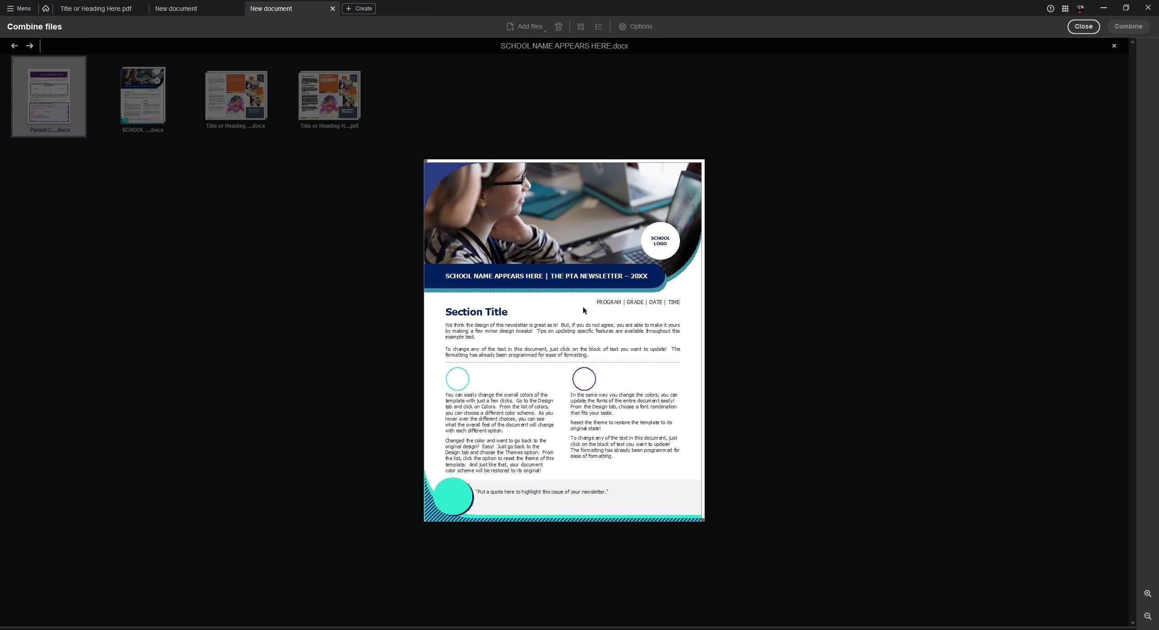
{"action": "key", "text": "Escape"}
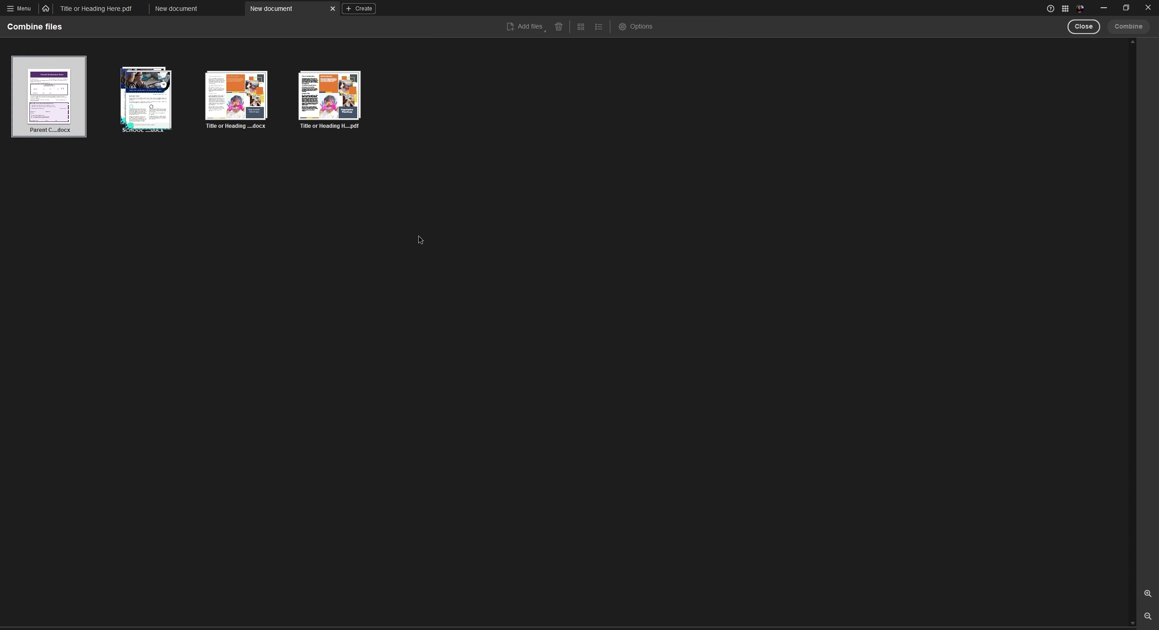
Step: Expand and collapse the individual pages of Title or Heading Here.pdf and SCHOOL NAME APPEARS HERE.docx
{"action": "mouse_move", "coordinate": [235, 104]}
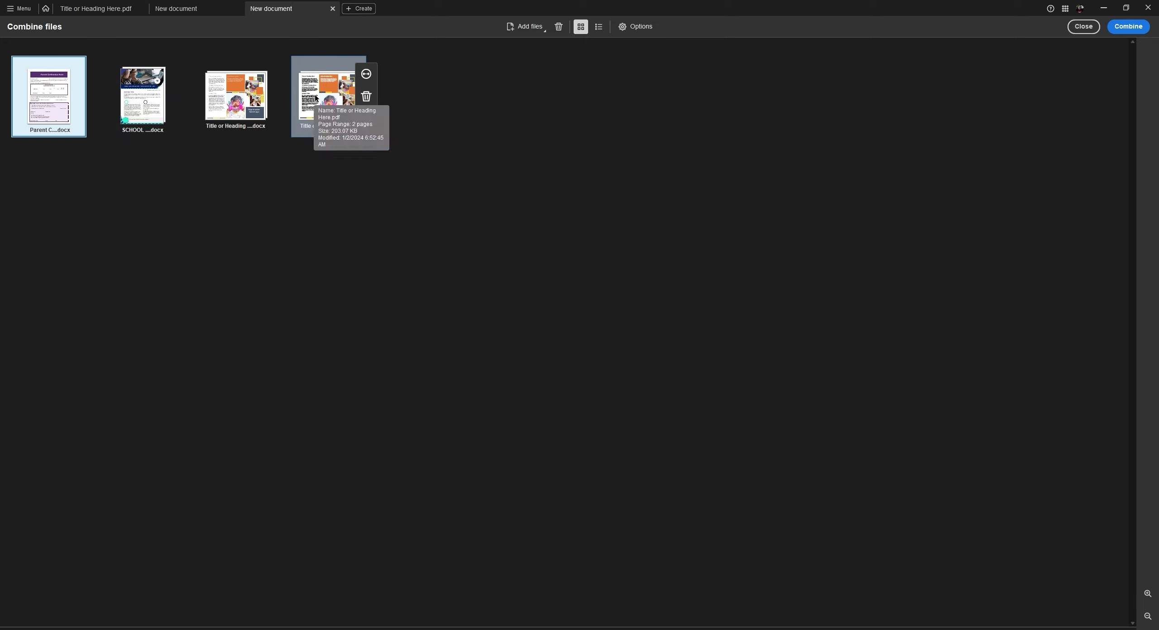
{"action": "left_click", "coordinate": [367, 74]}
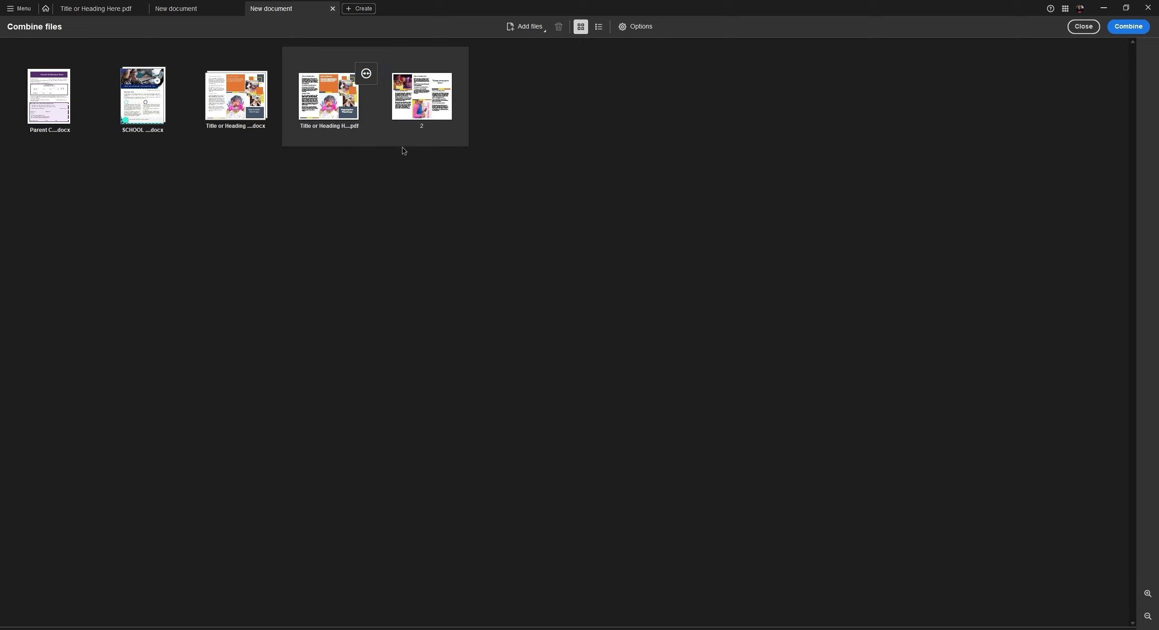
{"action": "left_click", "coordinate": [366, 73]}
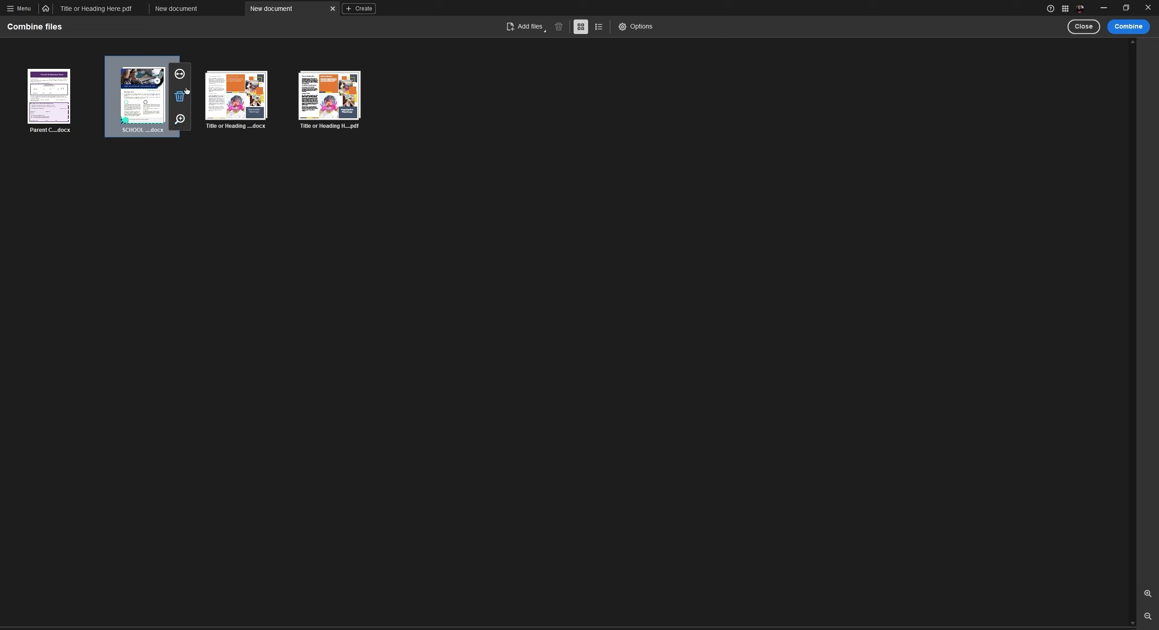
{"action": "left_click", "coordinate": [179, 74]}
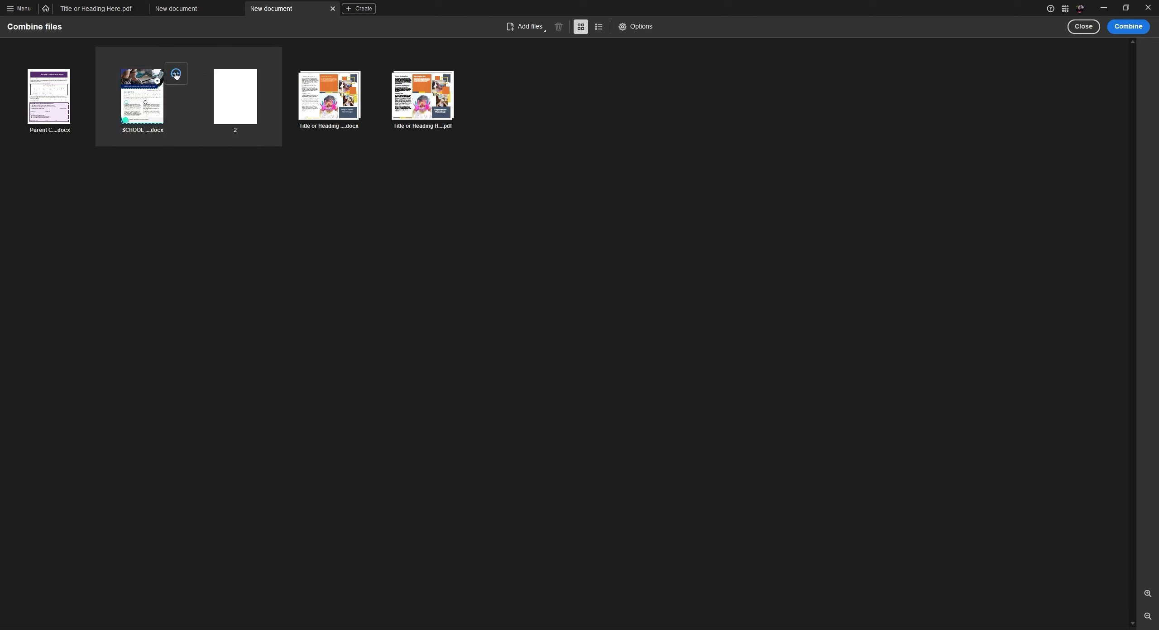
{"action": "left_click", "coordinate": [176, 73]}
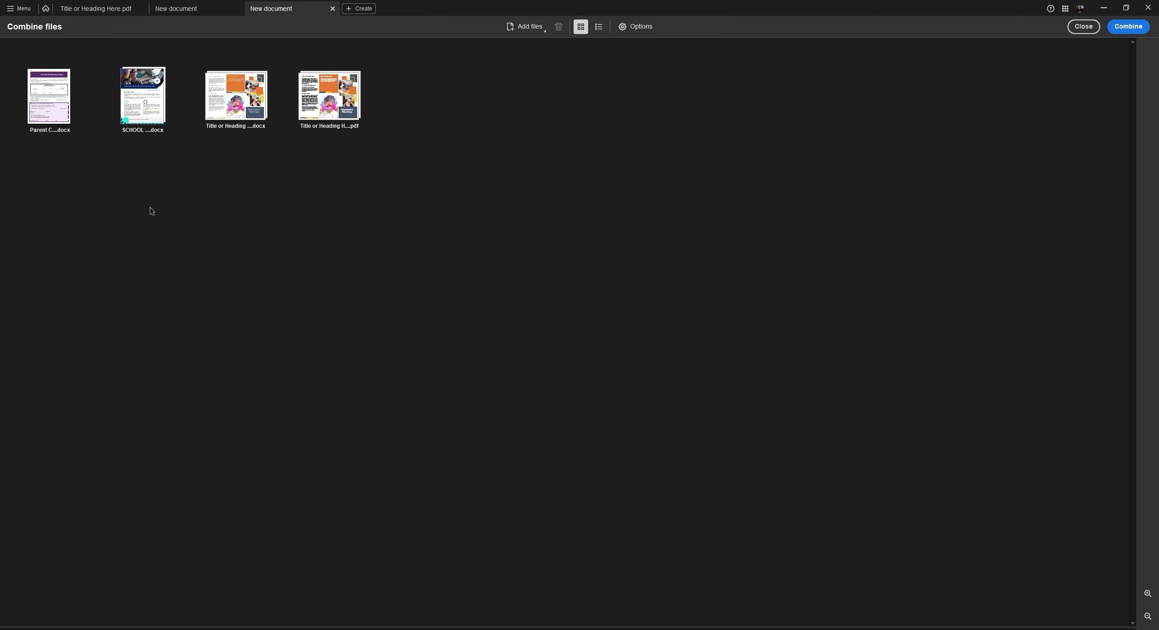
Step: Combine the four files into one PDF, closing Parent Conference Form in Word and retrying its conversion
{"action": "left_click", "coordinate": [1129, 26]}
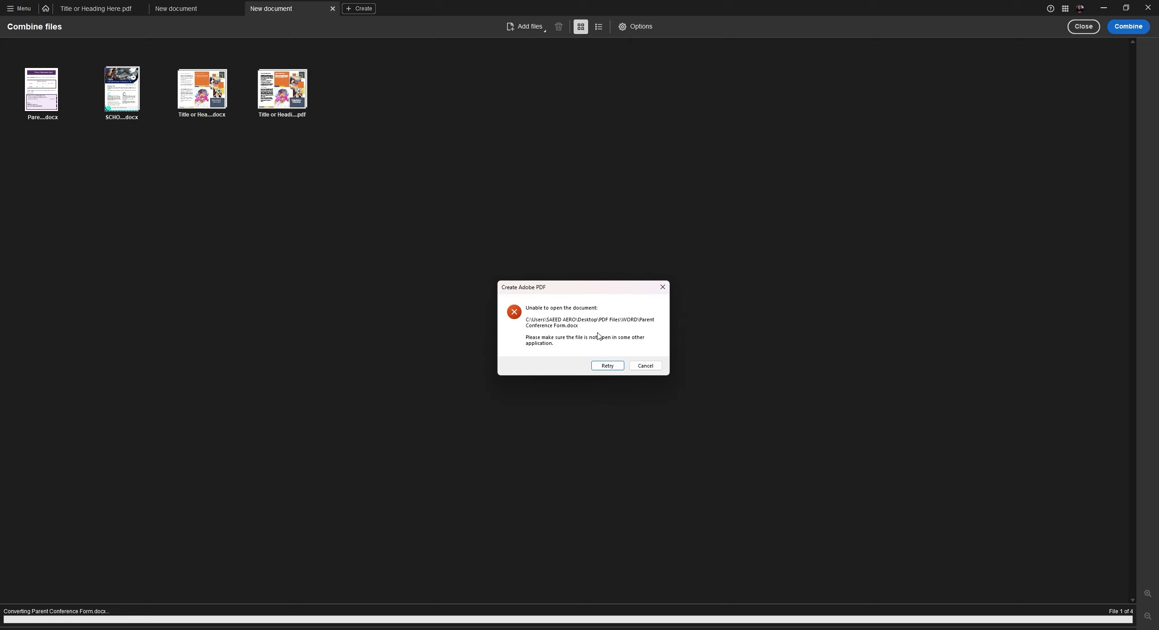
{"action": "key", "text": "alt+Tab"}
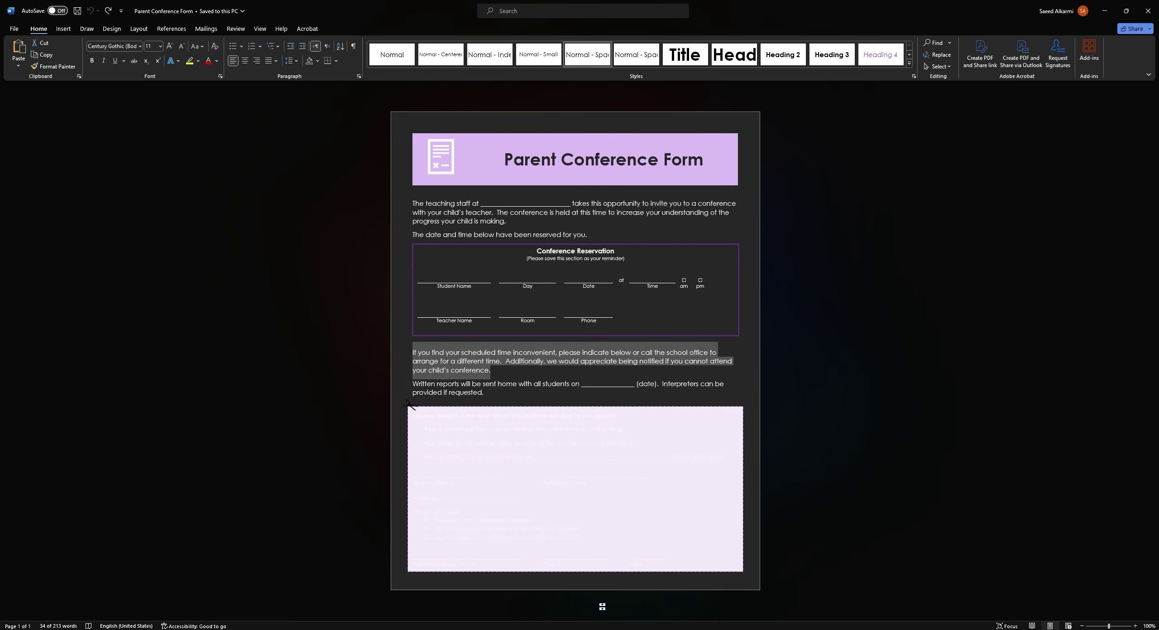
{"action": "left_click", "coordinate": [1151, 11]}
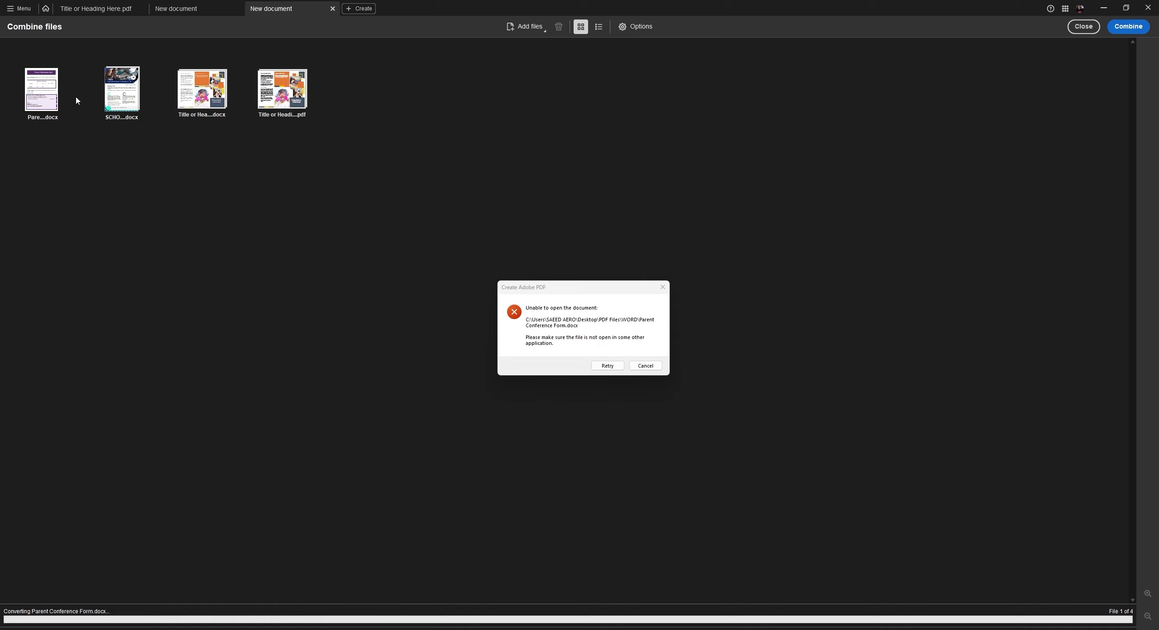
{"action": "left_click", "coordinate": [619, 364]}
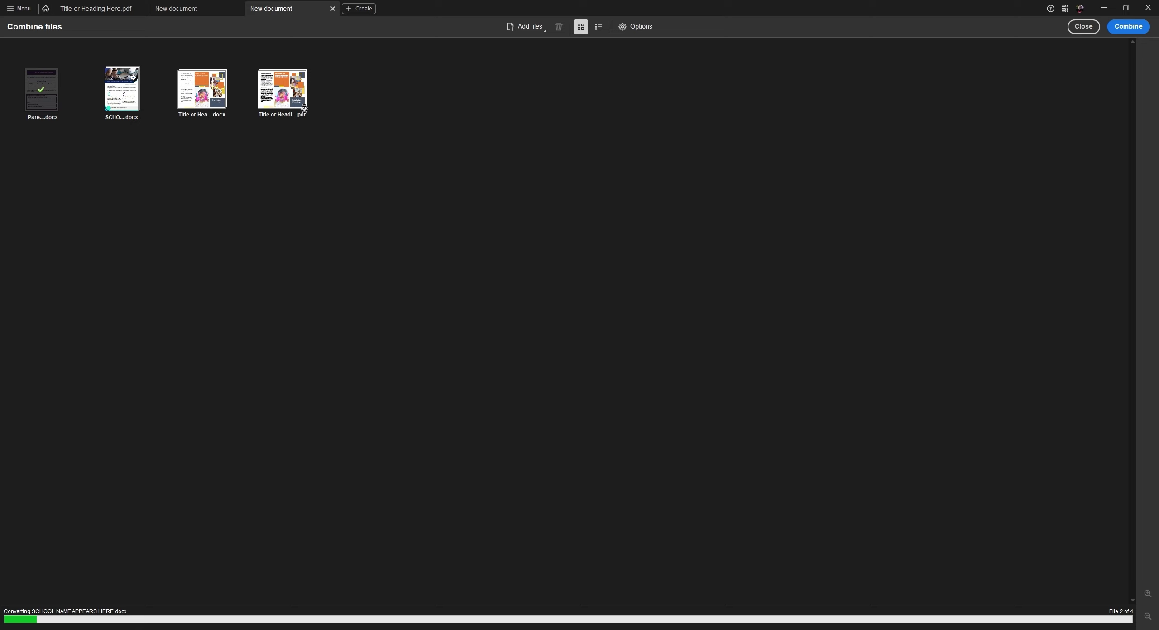
{"action": "mouse_move", "coordinate": [305, 108]}
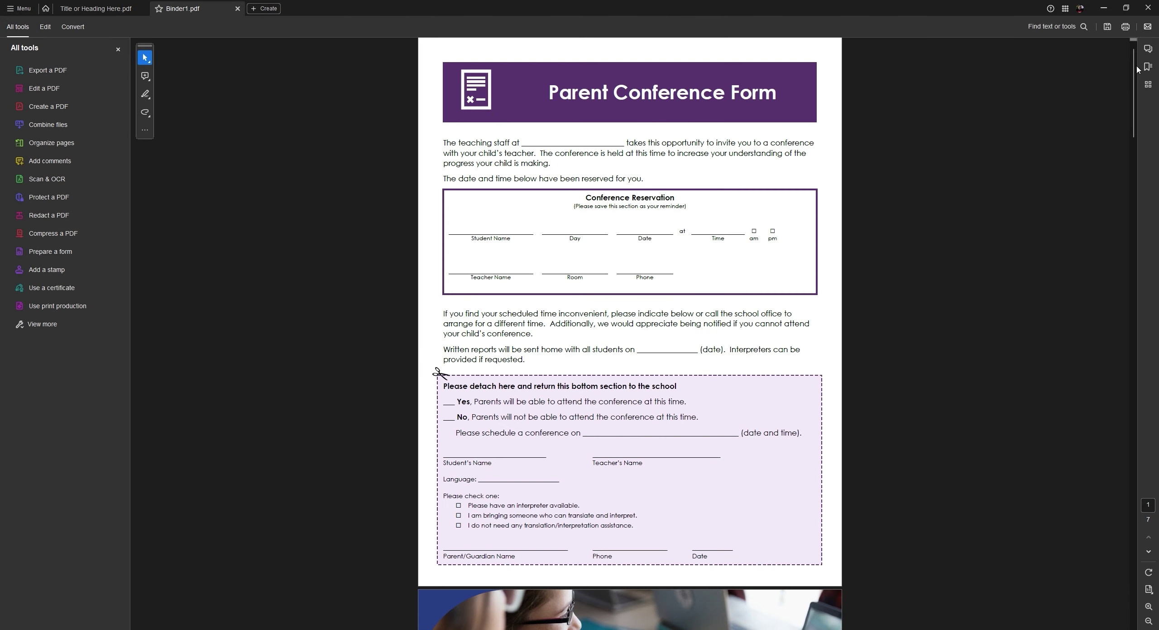
Step: Look through the combined PDF from the first page to the last and return to page 1
{"action": "scroll", "coordinate": [1121, 138], "scroll_direction": "down", "scroll_amount": 10}
{"action": "scroll", "coordinate": [1121, 138], "scroll_direction": "down", "scroll_amount": 20}
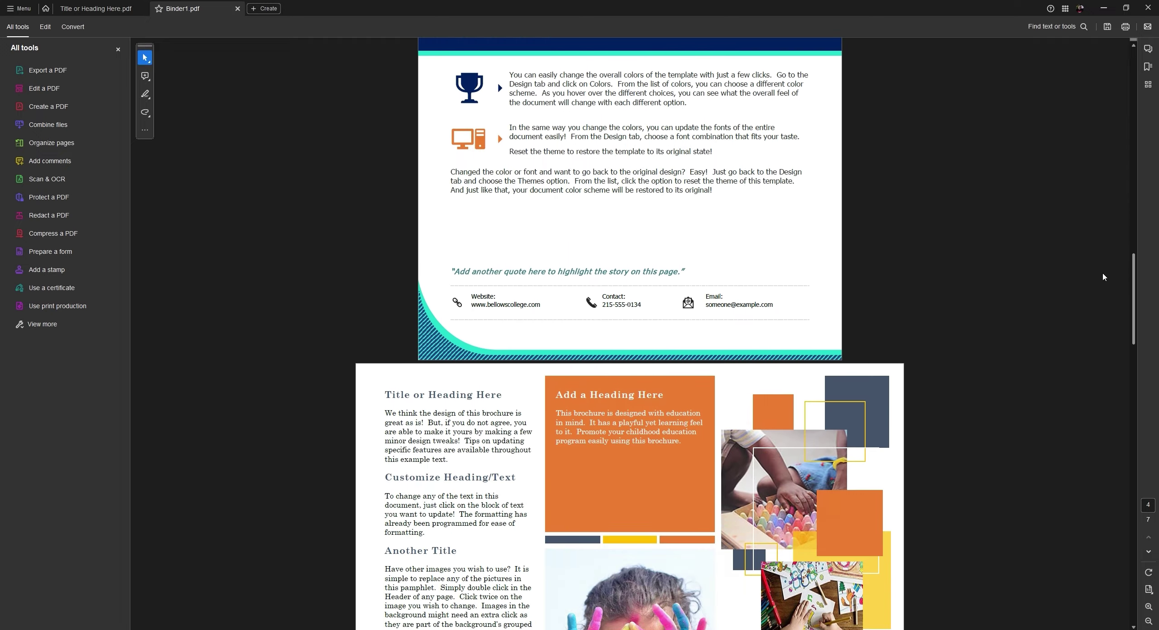
{"action": "scroll", "coordinate": [1092, 404], "scroll_direction": "down", "scroll_amount": 8}
{"action": "scroll", "coordinate": [1087, 479], "scroll_direction": "up", "scroll_amount": 20}
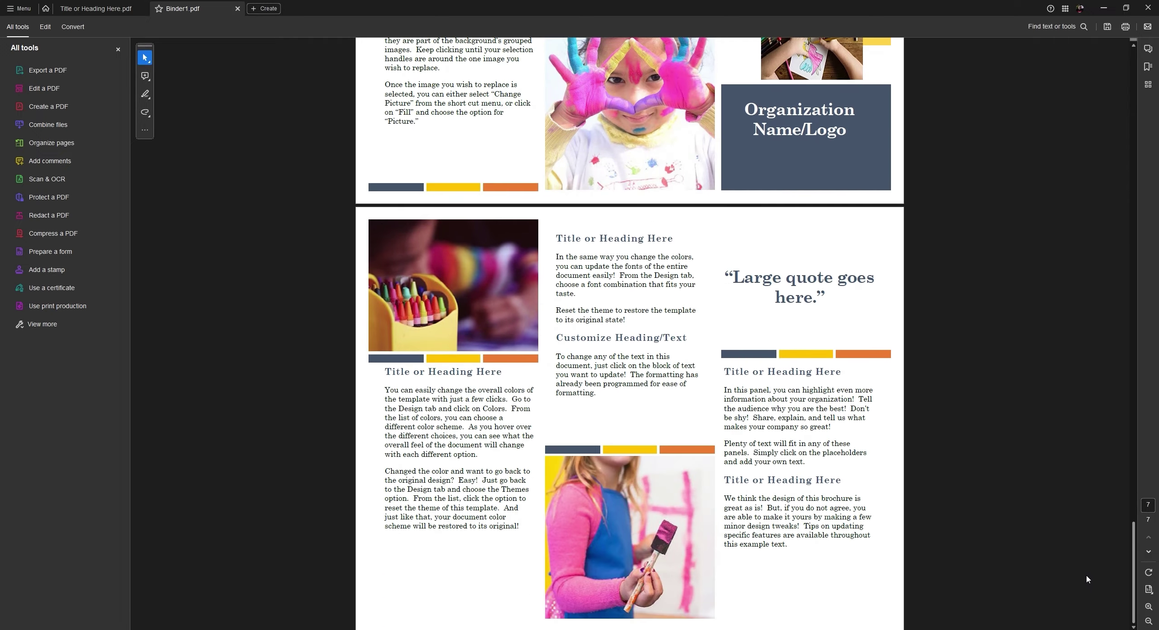
{"action": "scroll", "coordinate": [1156, 154], "scroll_direction": "up", "scroll_amount": 10}
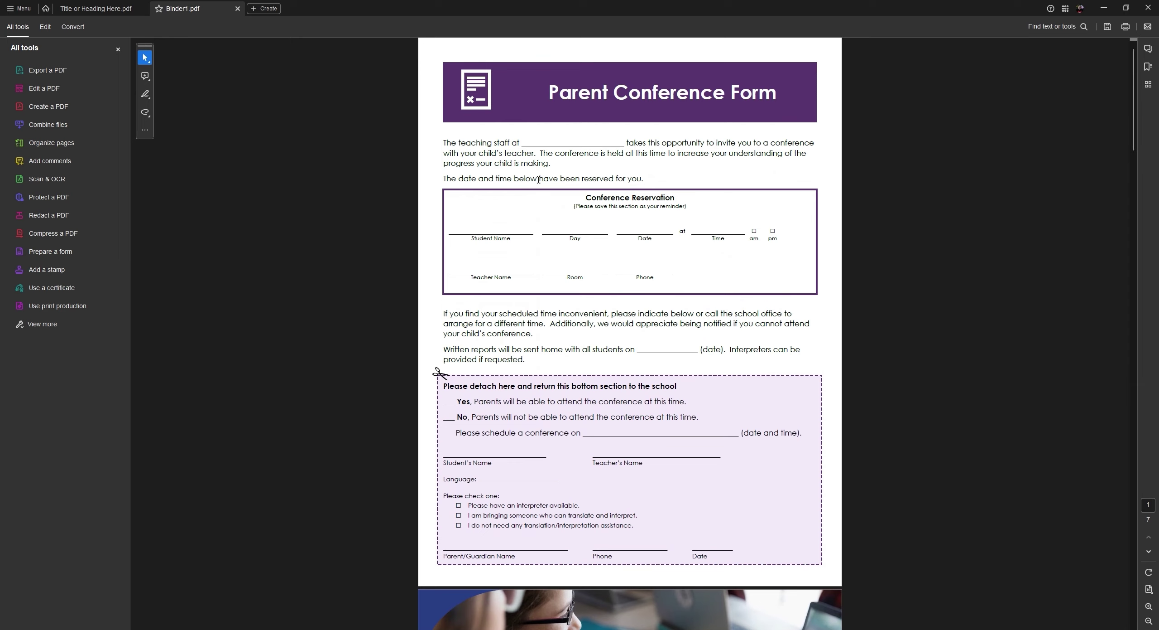
{"action": "left_click", "coordinate": [20, 9]}
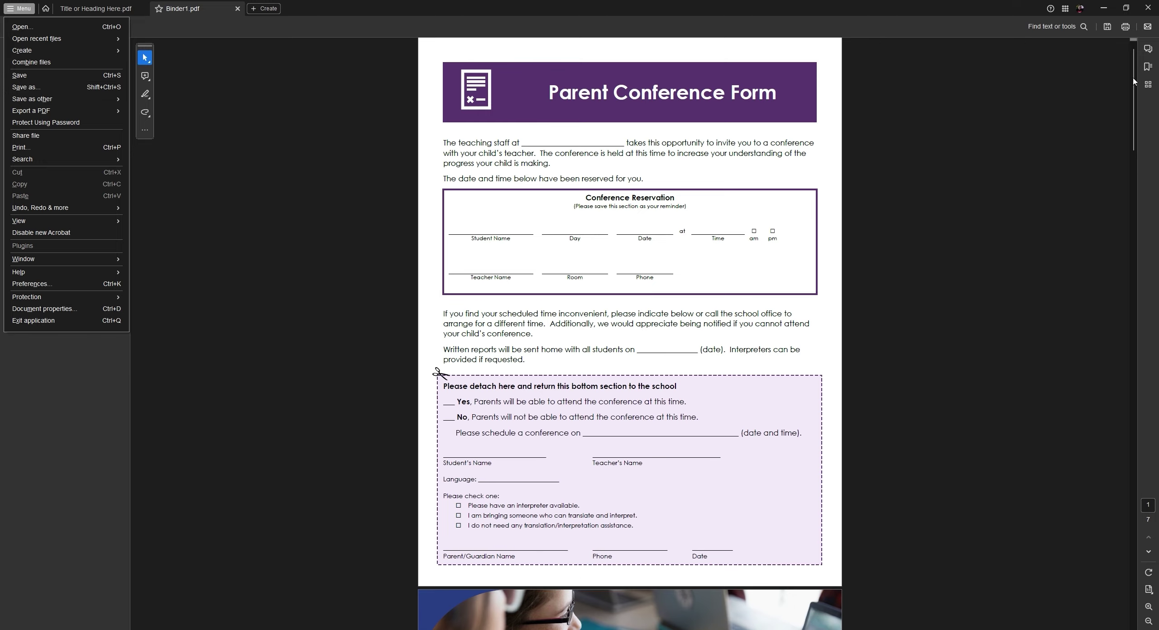
{"action": "left_click", "coordinate": [1123, 157]}
{"action": "scroll", "coordinate": [1123, 157], "scroll_direction": "down", "scroll_amount": 10}
{"action": "scroll", "coordinate": [1124, 158], "scroll_direction": "down", "scroll_amount": 15}
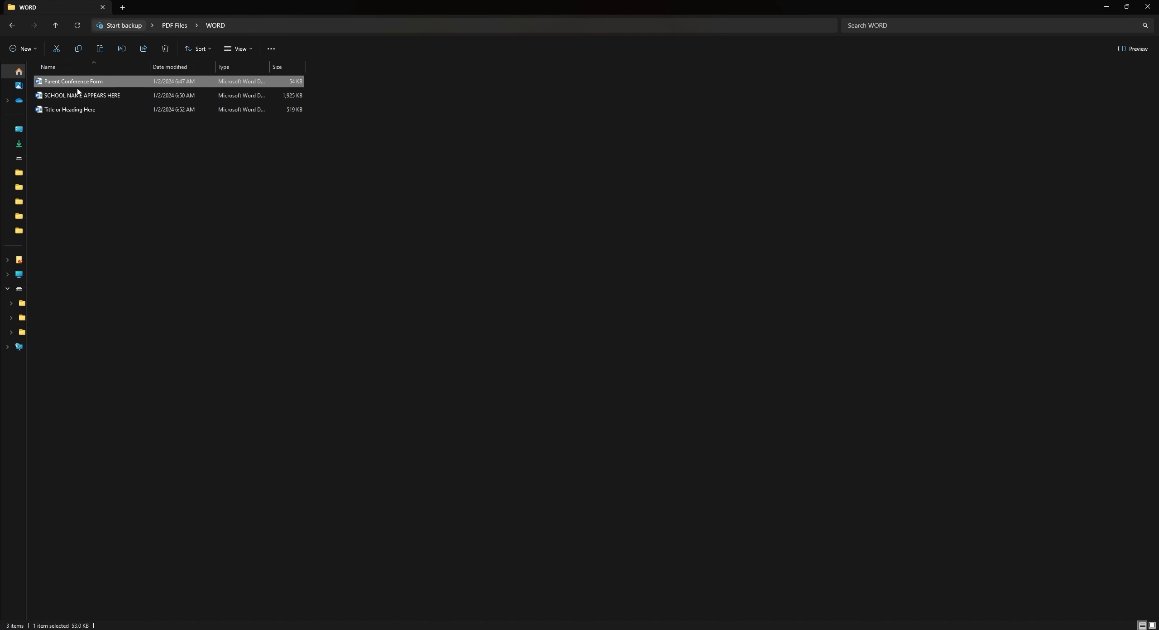
Step: In File Explorer's WORD folder, convert the Parent Conference Form Word document to Adobe PDF and save it there under the same name
{"action": "mouse_move", "coordinate": [73, 100]}
{"action": "right_click", "coordinate": [77, 86]}
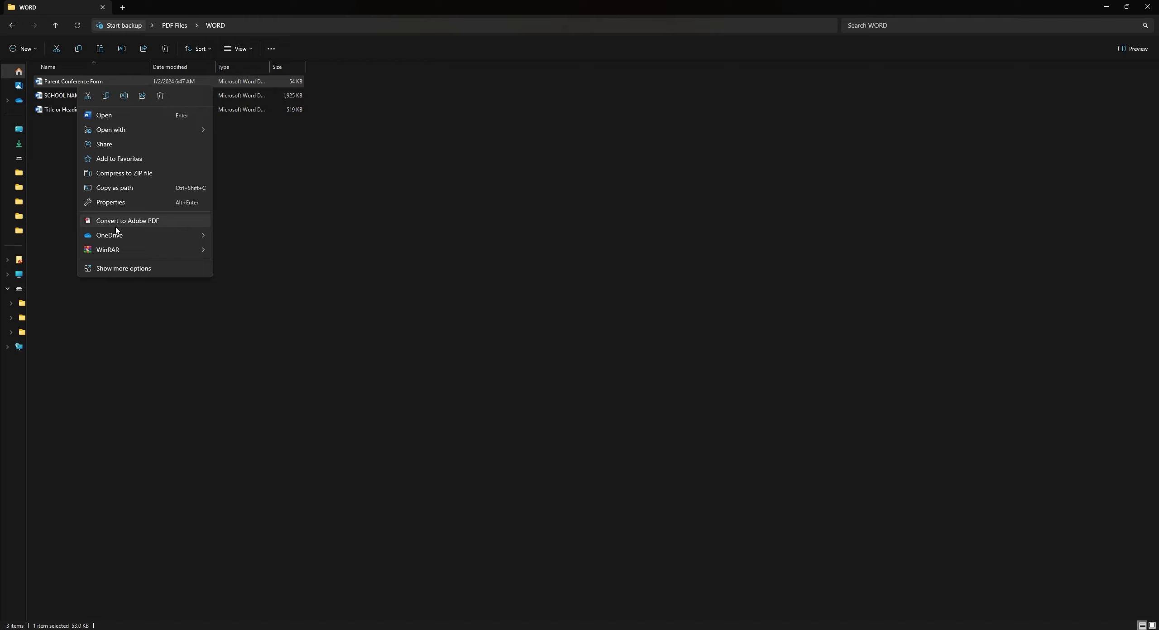
{"action": "left_click", "coordinate": [161, 224]}
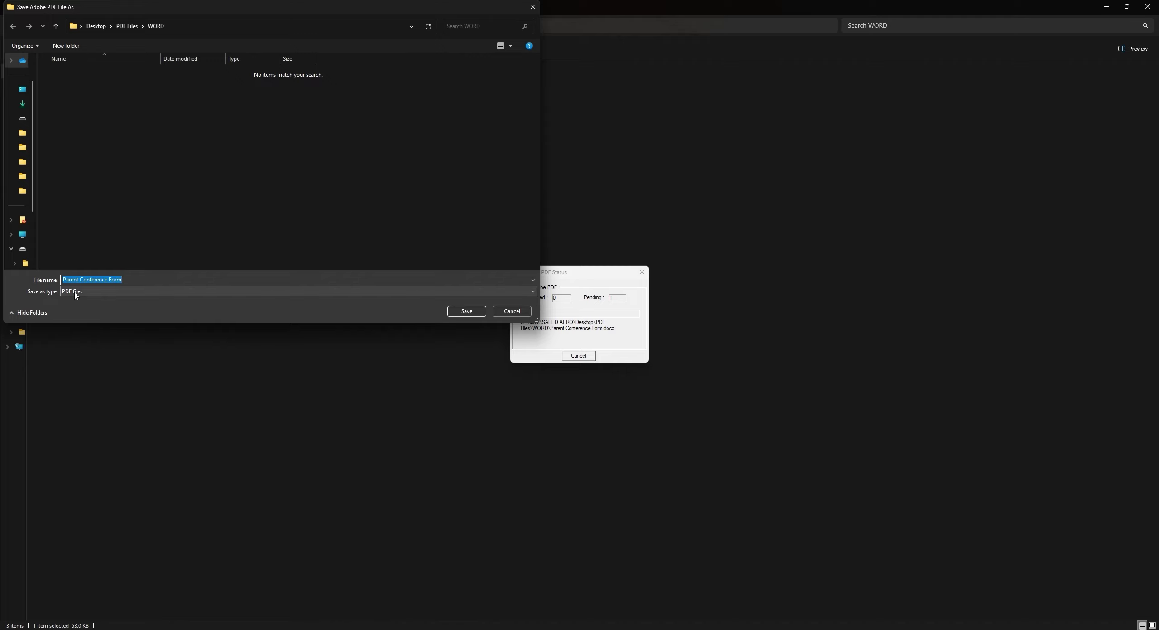
{"action": "left_click_drag", "start_coordinate": [163, 7], "coordinate": [291, 106]}
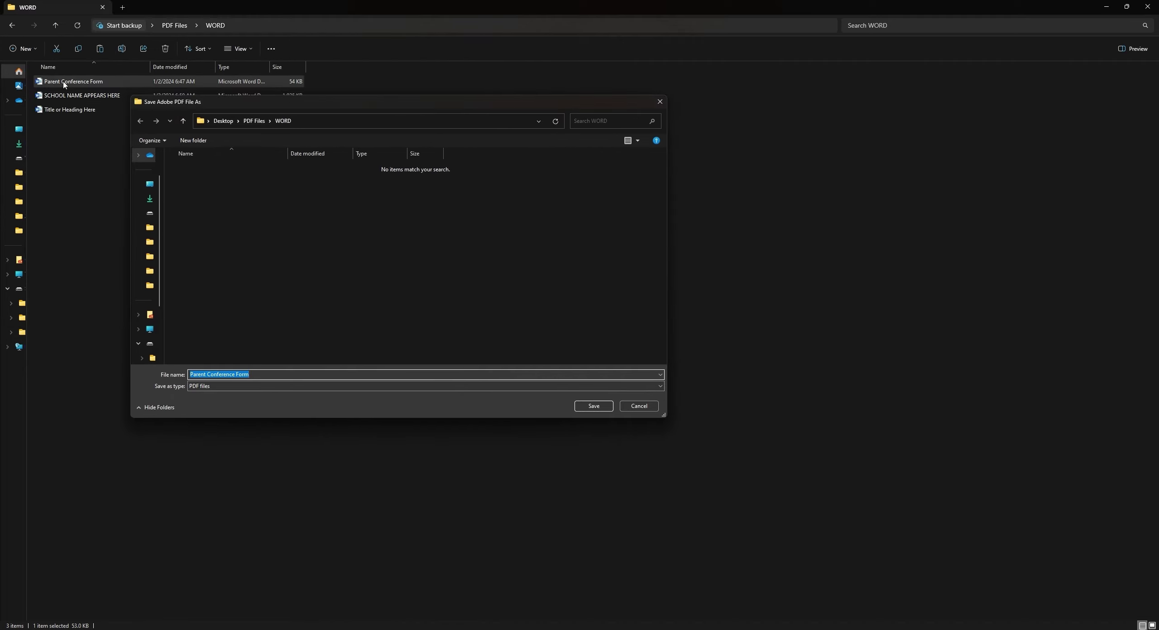
{"action": "left_click", "coordinate": [600, 405]}
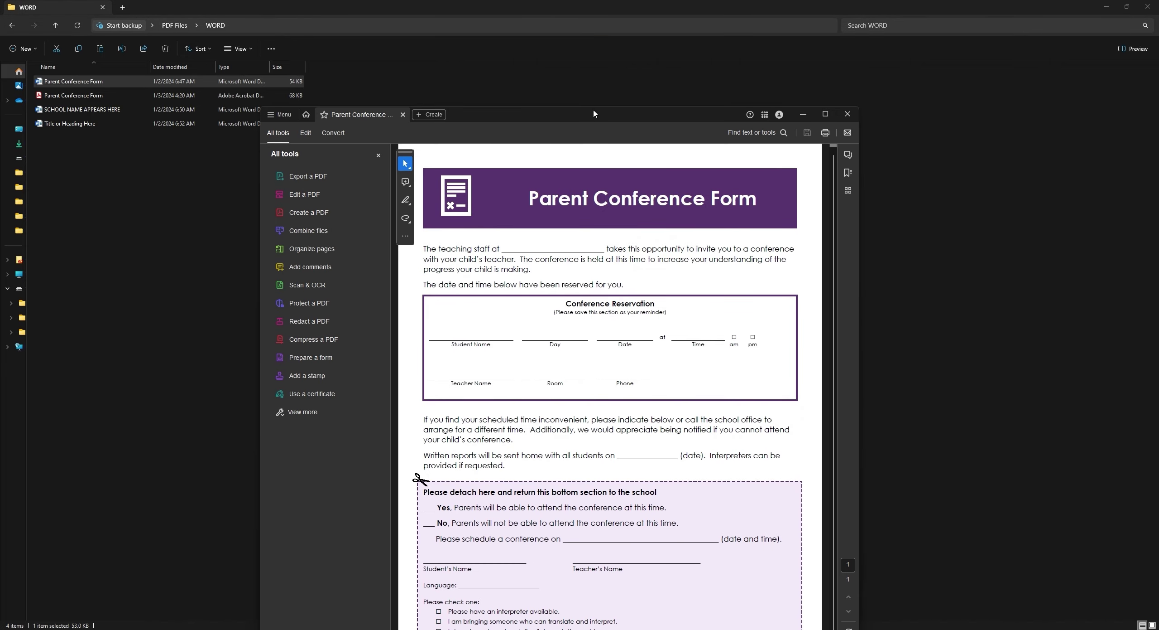
Step: Examine the converted Parent Conference Form PDF maximized, test-selecting text in its scheduling paragraph, and return to the WORD folder in File Explorer
{"action": "double_click", "coordinate": [595, 114]}
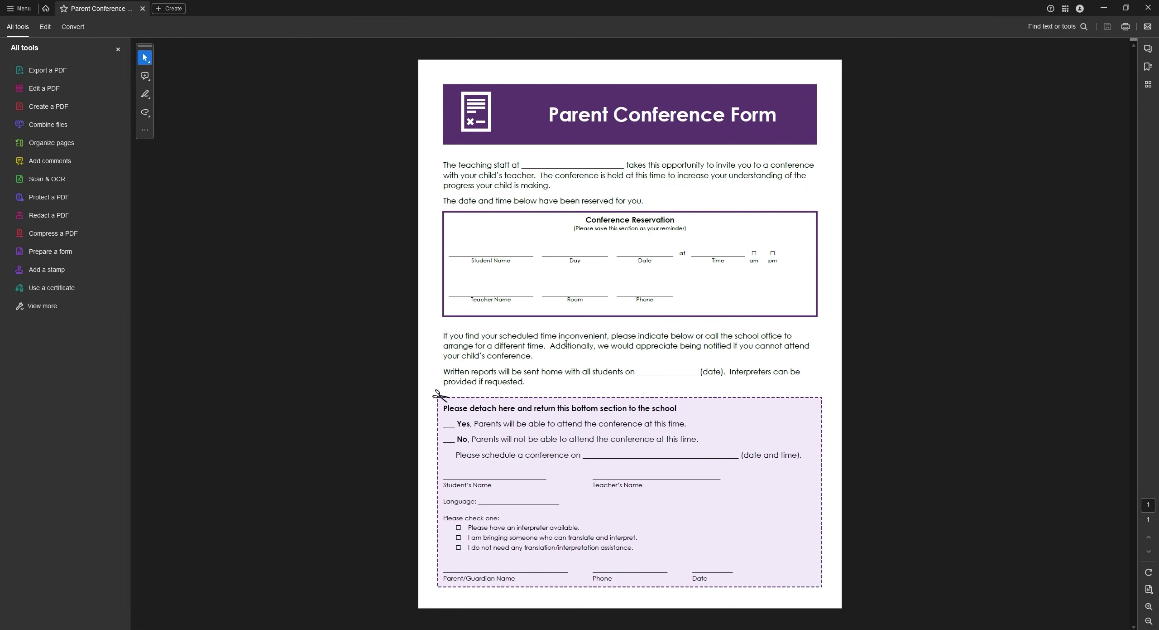
{"action": "left_click_drag", "start_coordinate": [527, 345], "coordinate": [784, 346]}
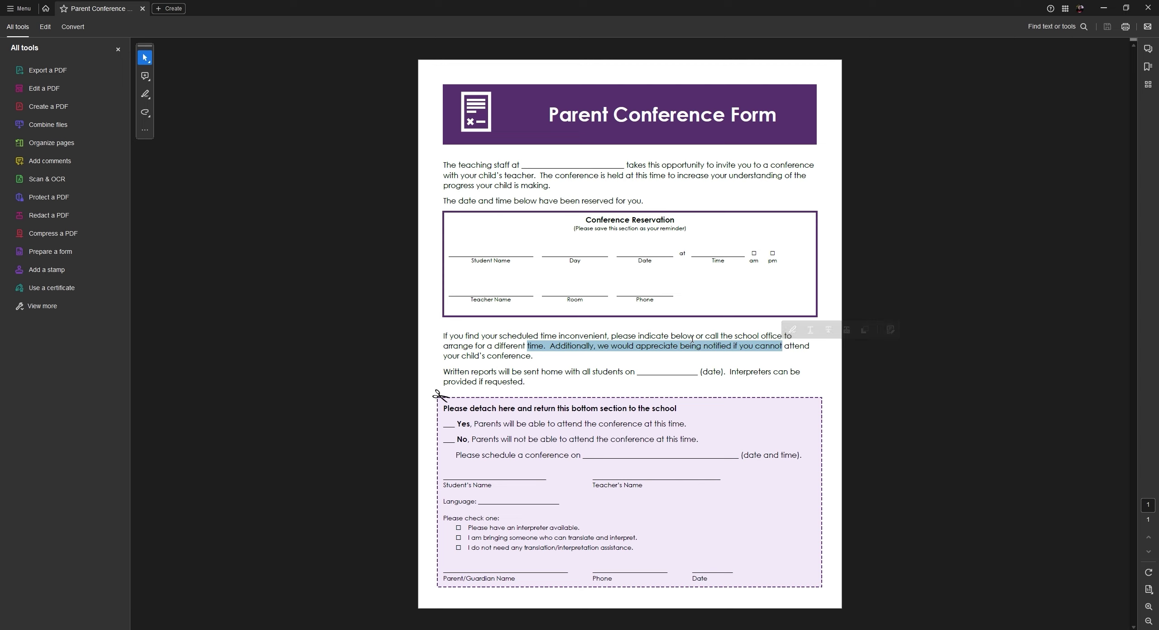
{"action": "left_click", "coordinate": [500, 359]}
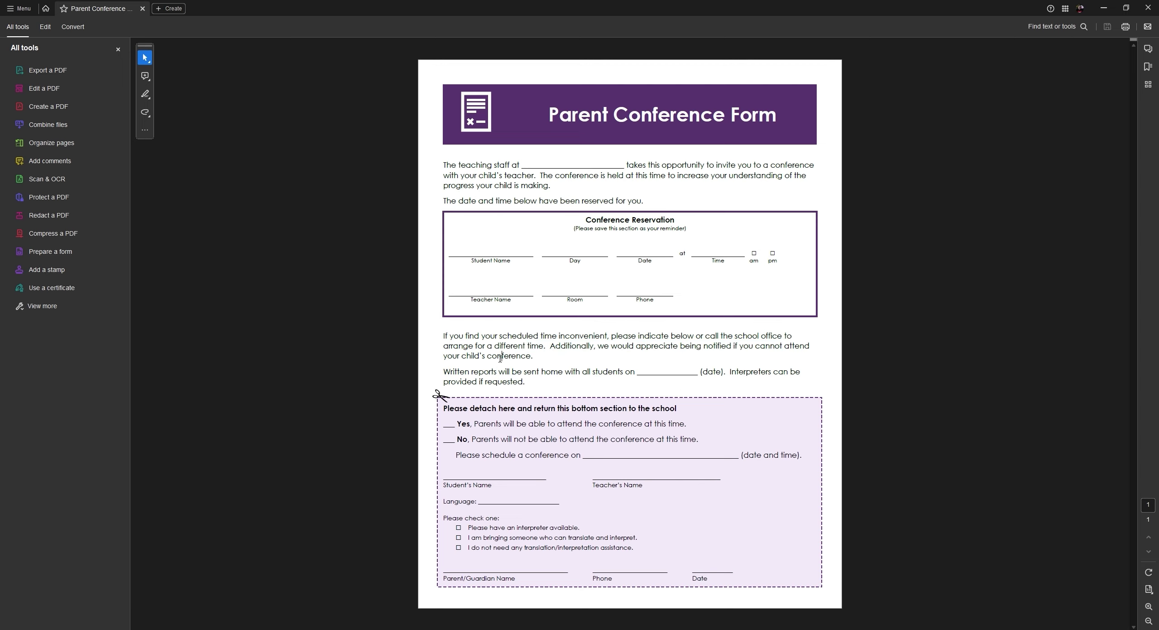
{"action": "key", "text": "alt+Tab"}
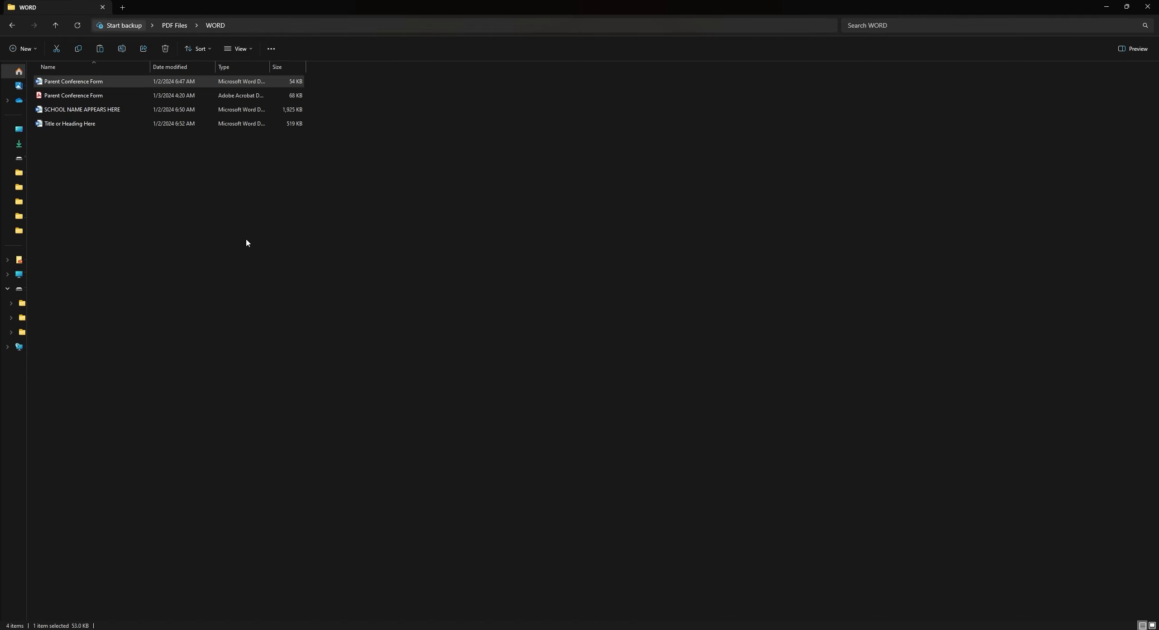